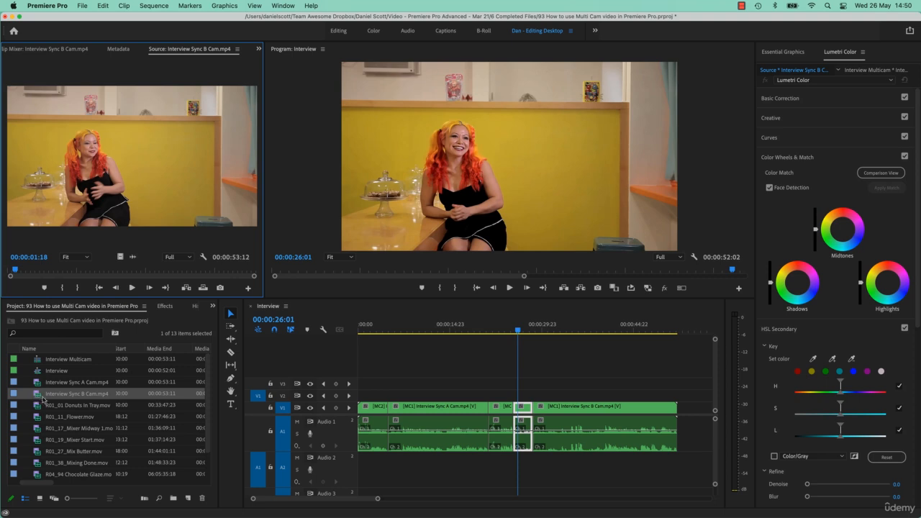
Step: Preview the finished multicam edit in the Program monitor's multi-camera view
click(681, 289)
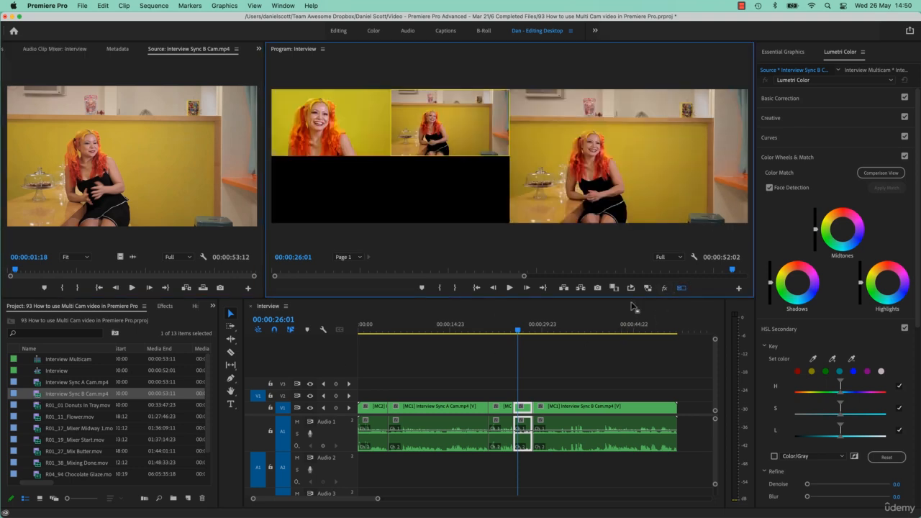
drag(520, 330, 549, 329)
click(360, 134)
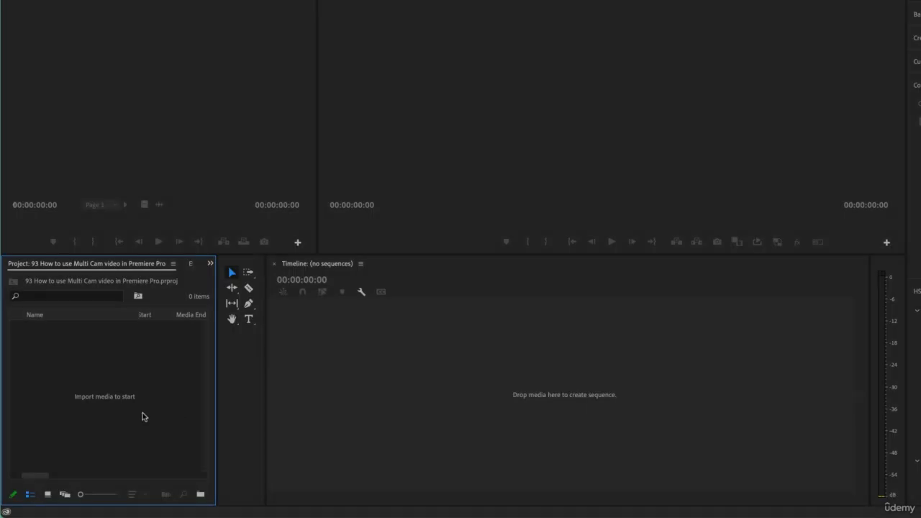
Step: Import all the clips from the Donut Dynamite folder into the empty project
double_click(160, 363)
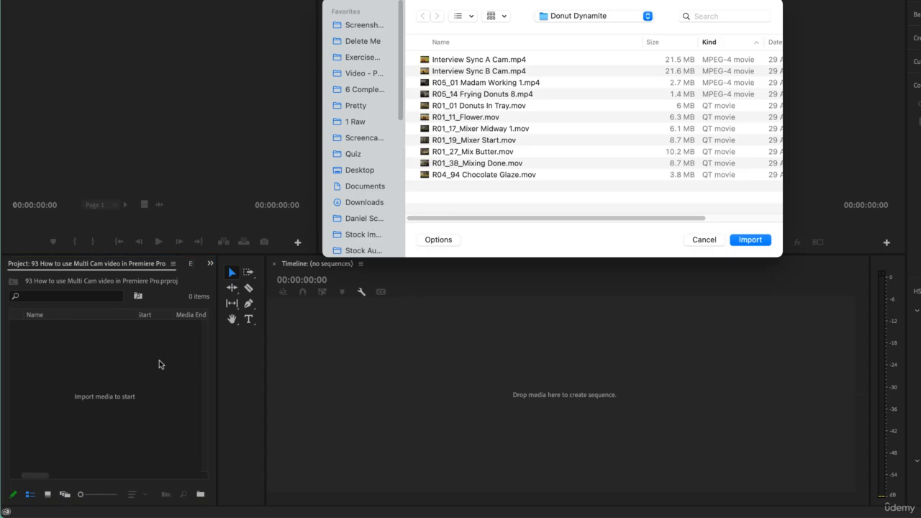
click(617, 16)
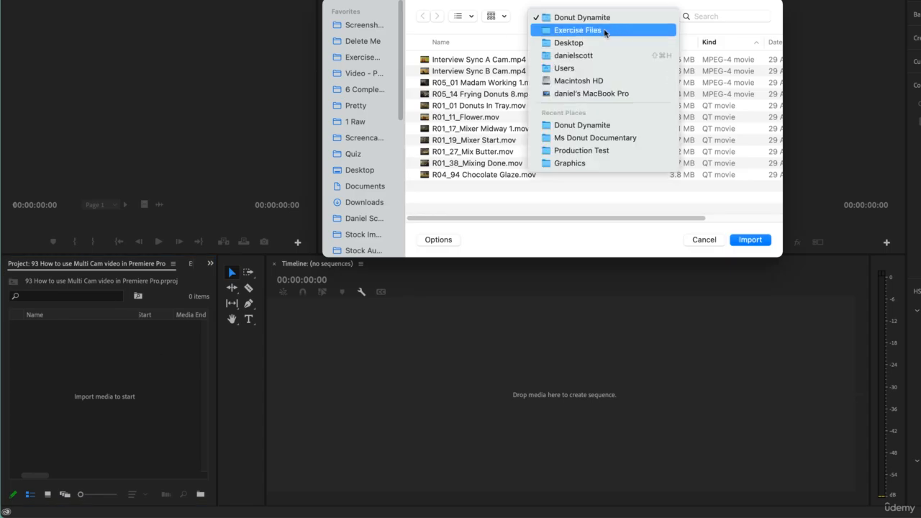
click(596, 20)
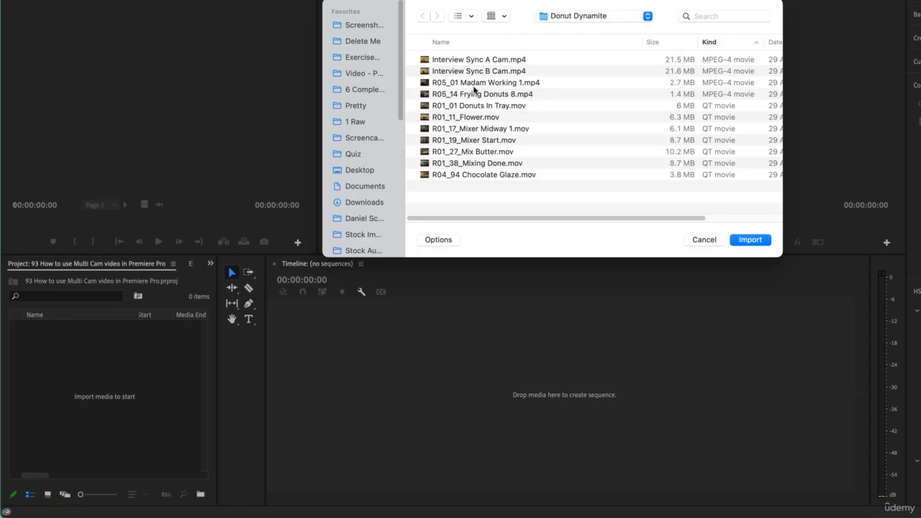
key(super+a)
click(751, 240)
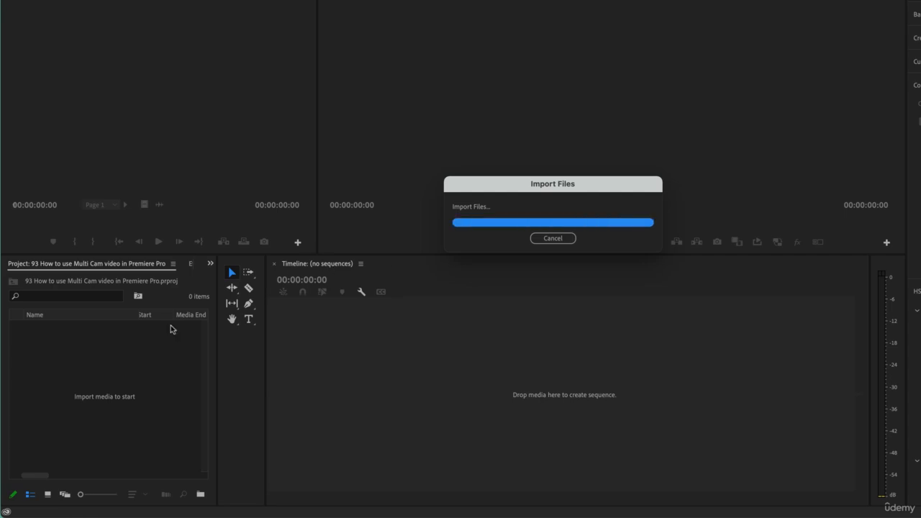
Step: Preview Interview Sync A Cam and Interview Sync B Cam in the Source monitor, scrubbing through B Cam
click(89, 440)
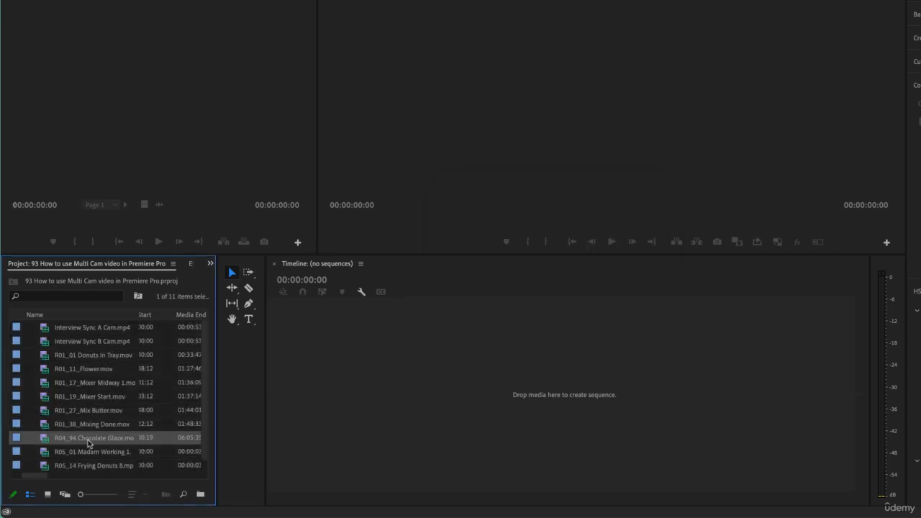
click(93, 341)
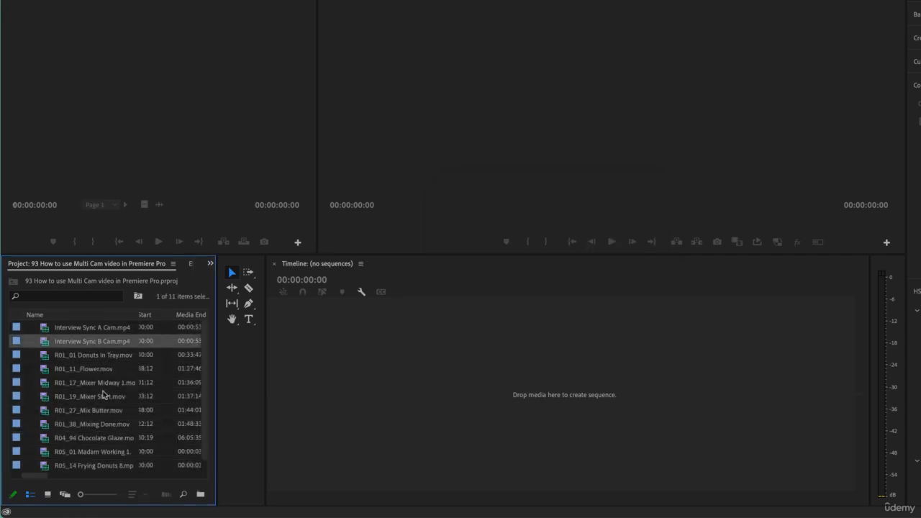
ctrl+click(99, 329)
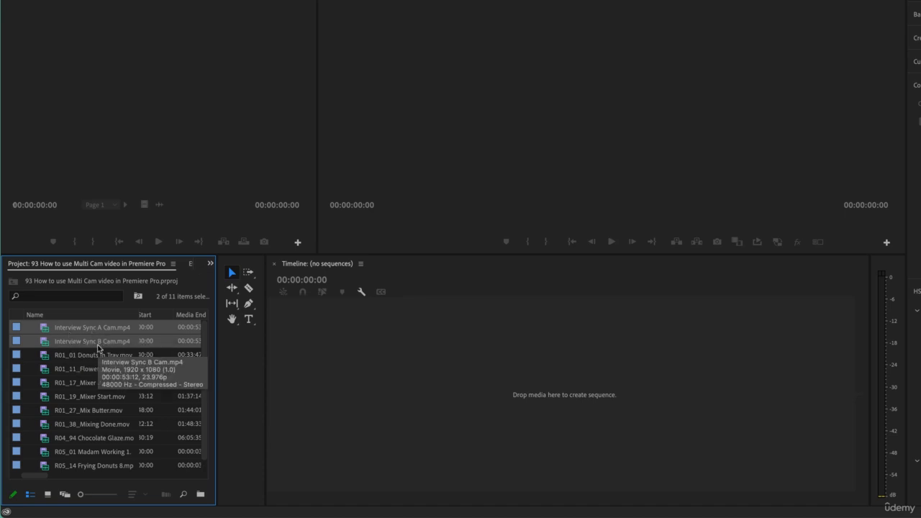
click(108, 367)
click(102, 326)
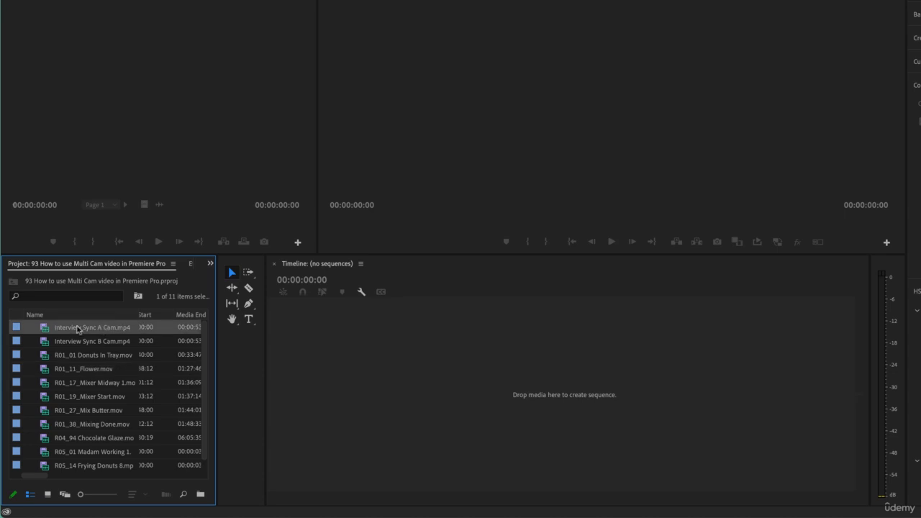
click(68, 326)
double_click(49, 330)
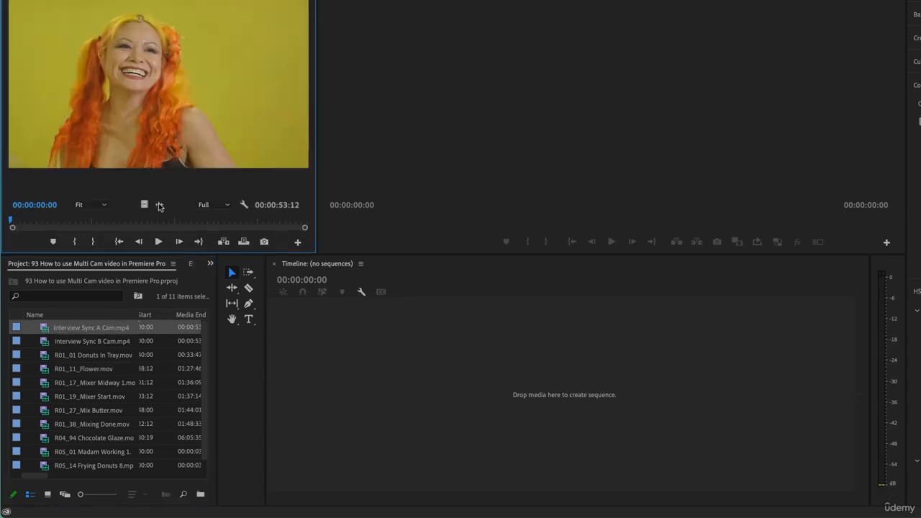
double_click(44, 343)
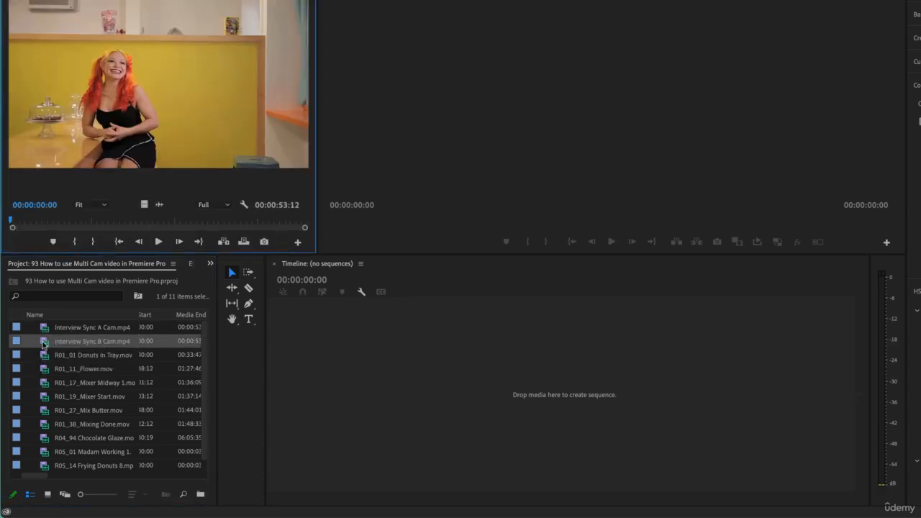
click(101, 221)
click(85, 222)
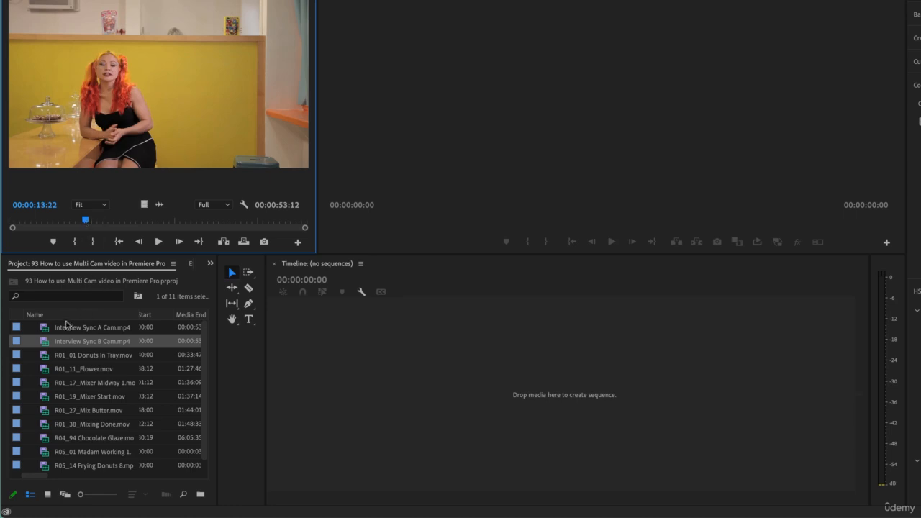
drag(85, 221, 9, 227)
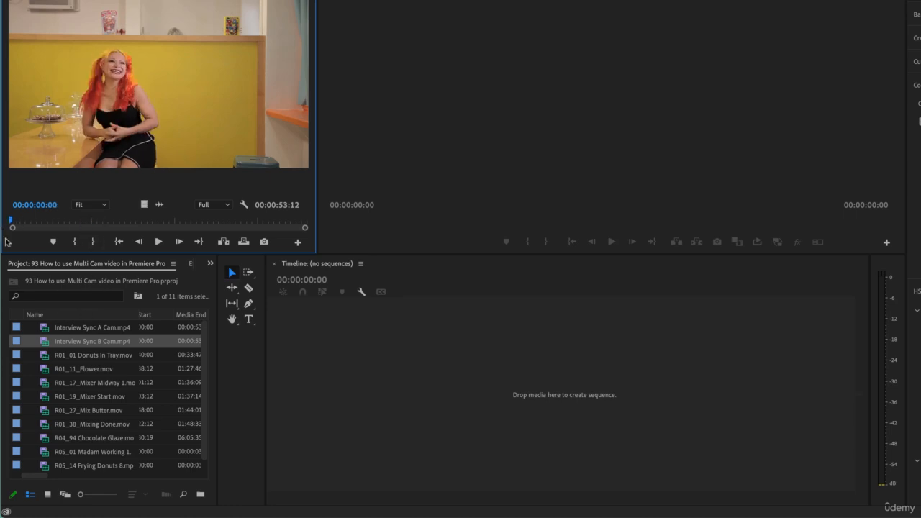
Step: Play back both interview camera angles in the Source monitor to compare them
double_click(44, 328)
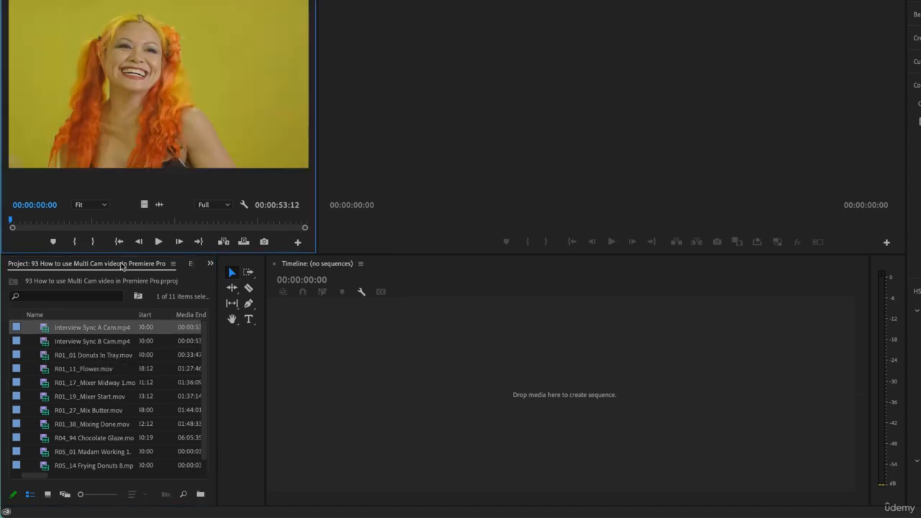
click(159, 242)
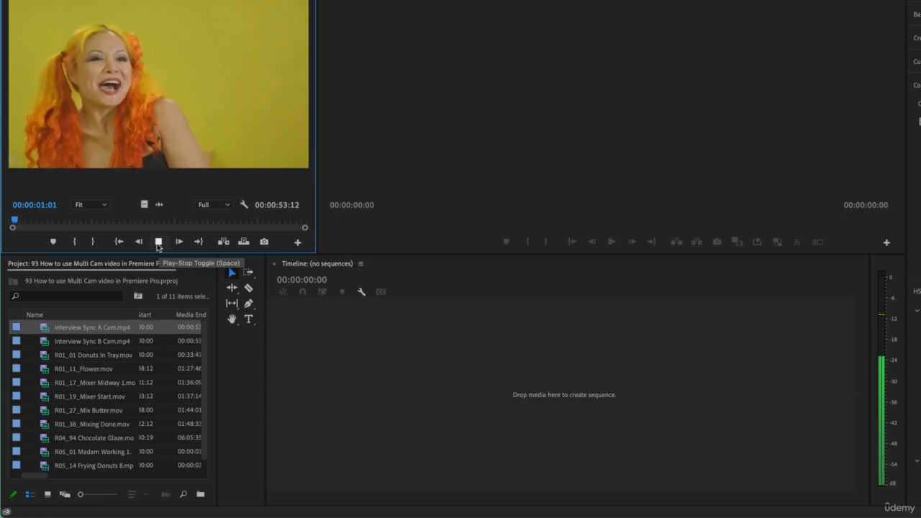
click(158, 243)
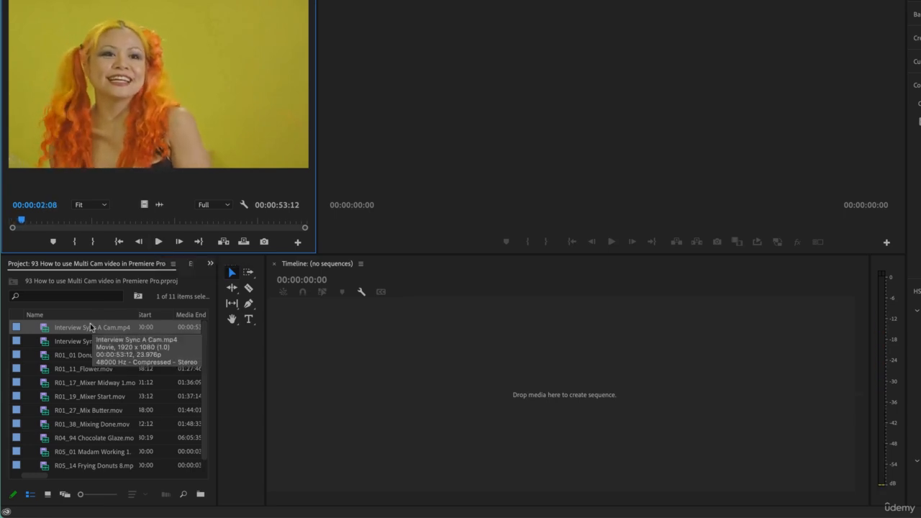
double_click(45, 341)
click(158, 242)
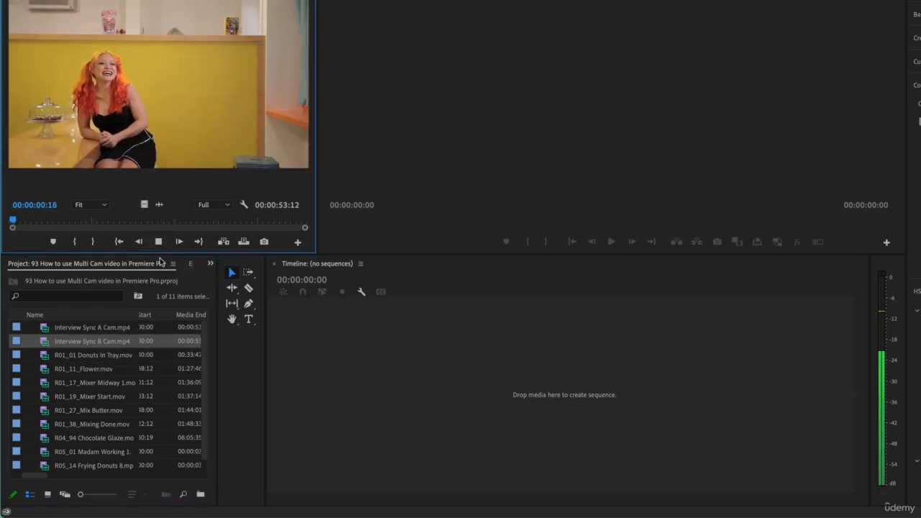
key(space)
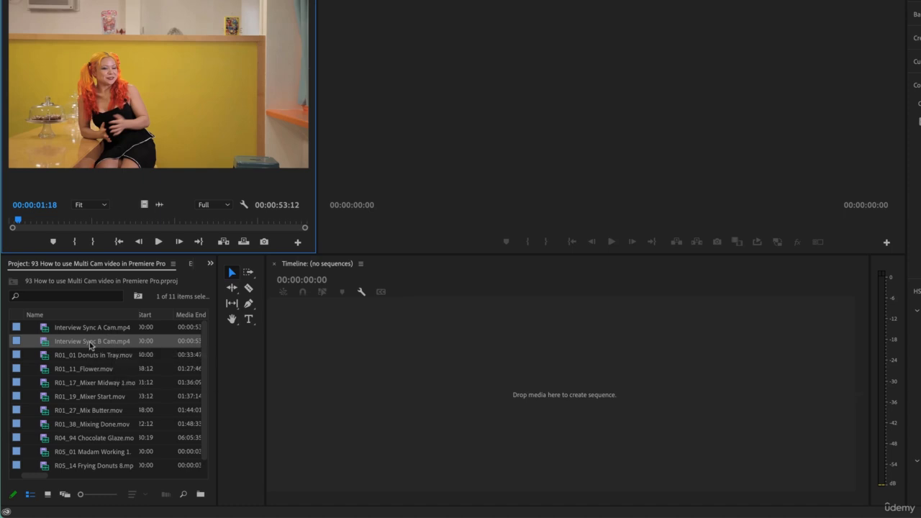
Step: Select both interview clips and open Create Multi-Camera Source Sequence with Video Clip Name + naming
click(83, 332)
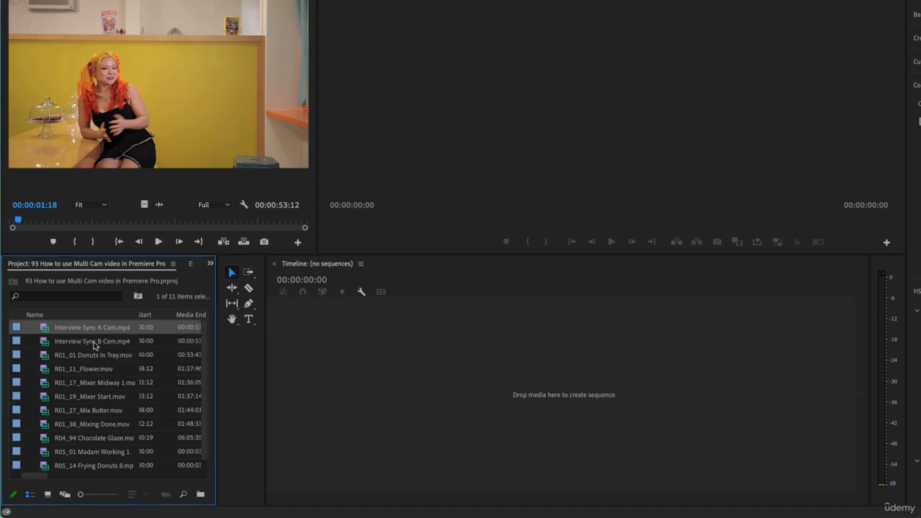
shift+click(94, 341)
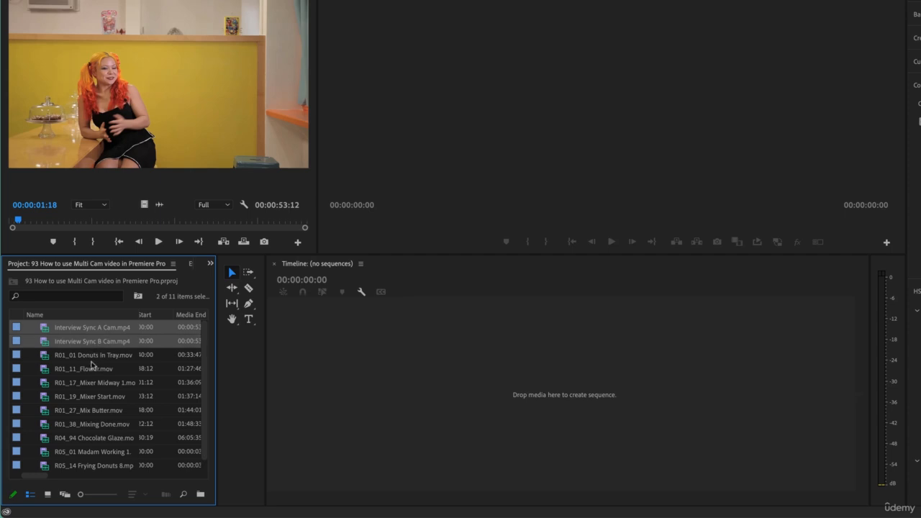
click(91, 366)
click(90, 328)
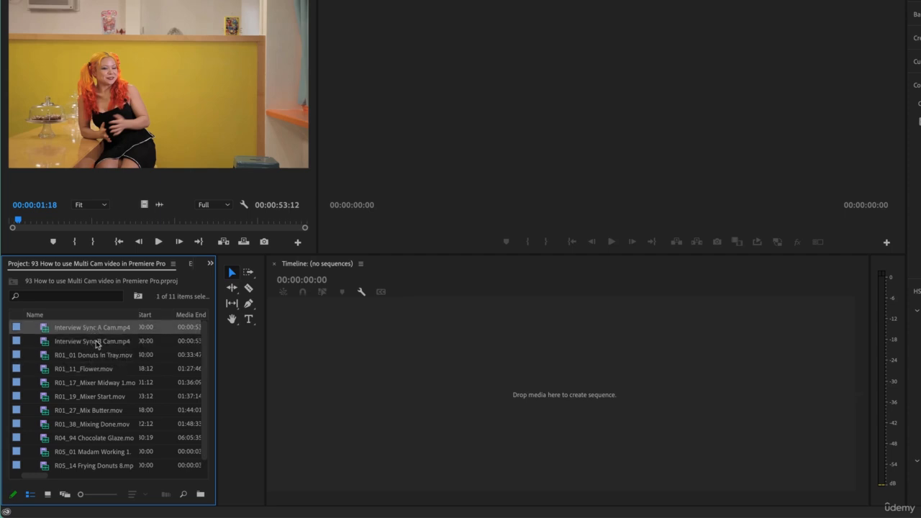
shift+click(94, 345)
right_click(94, 347)
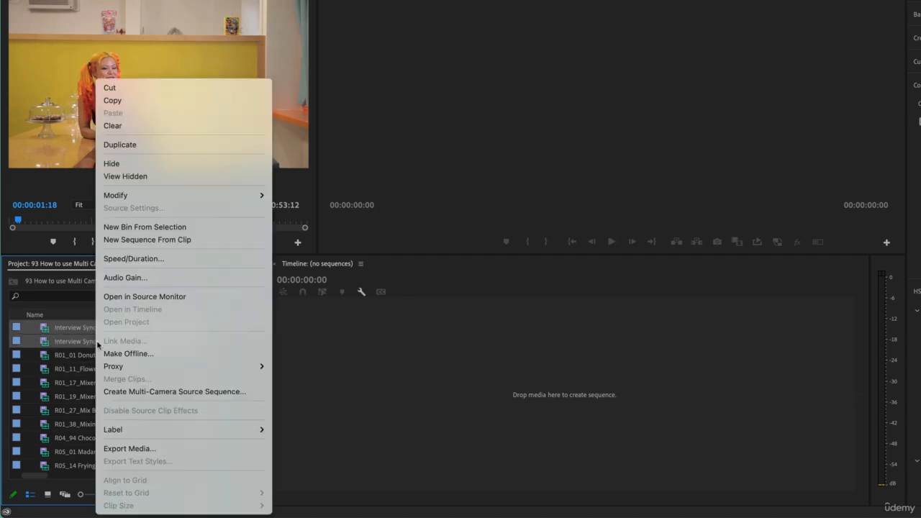
click(138, 393)
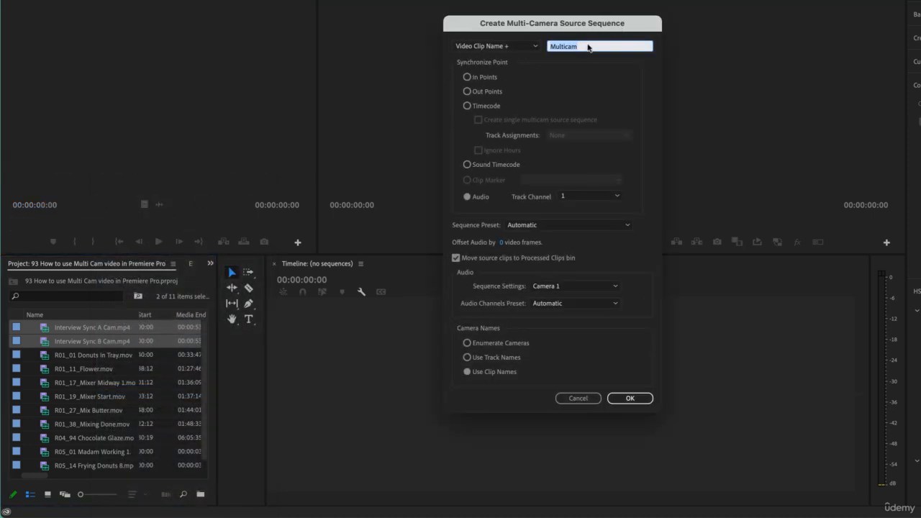
click(535, 46)
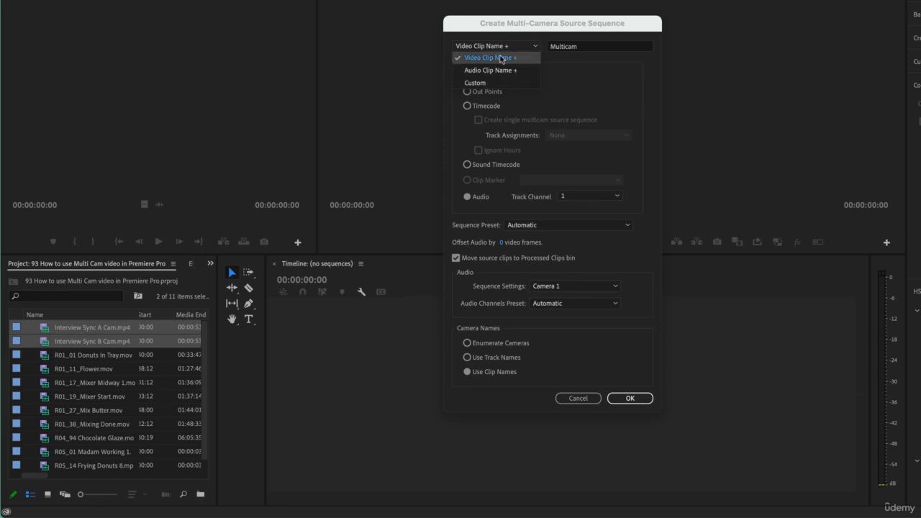
click(520, 32)
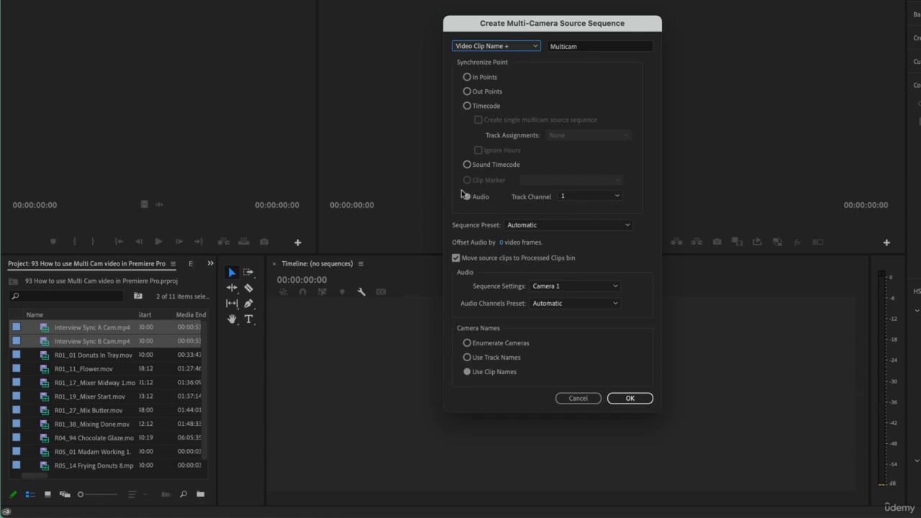
Step: Create the multicam source sequence synced by audio on track channel 1, naming cameras by clip names
click(564, 197)
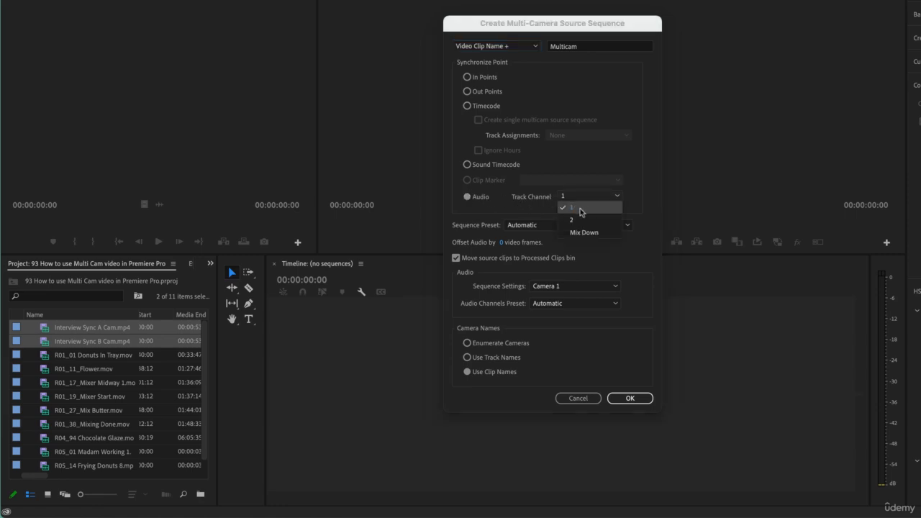
click(580, 209)
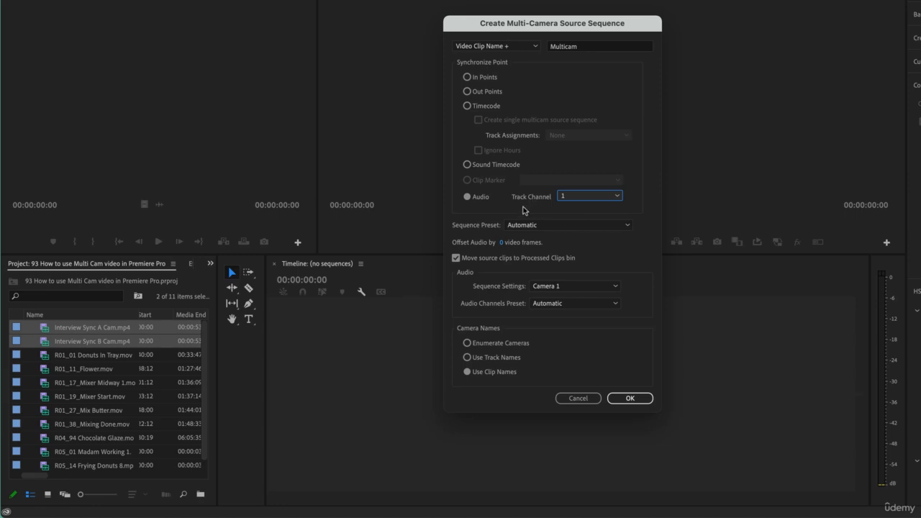
click(507, 343)
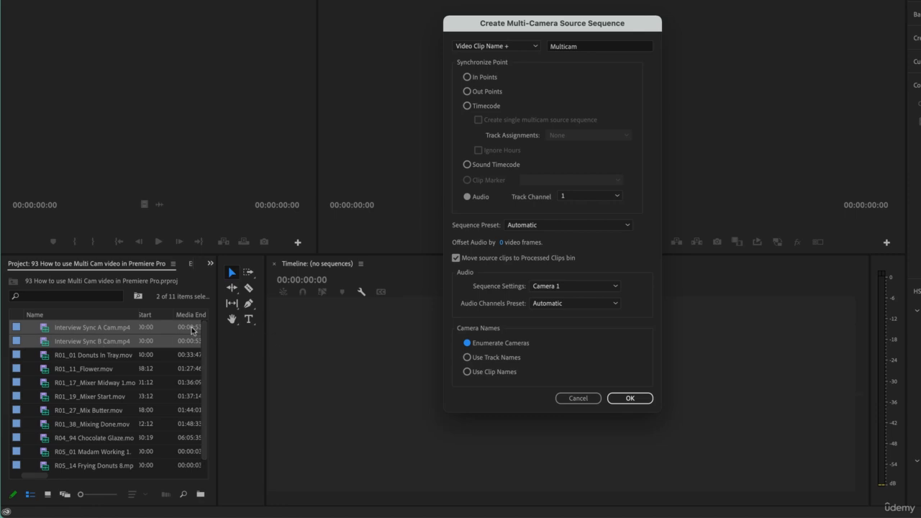
click(496, 373)
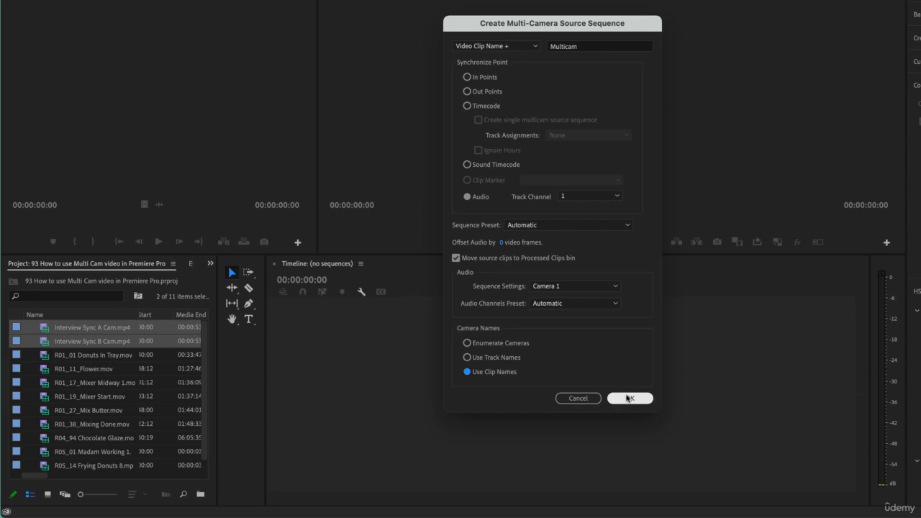
click(629, 398)
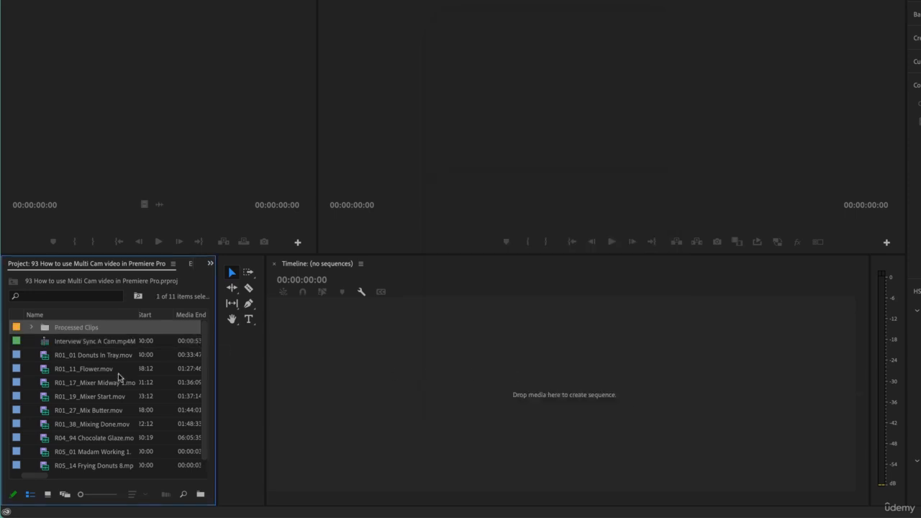
Step: Move both interview clips out of the Processed Clips bin into the project root and delete the empty bin
click(88, 343)
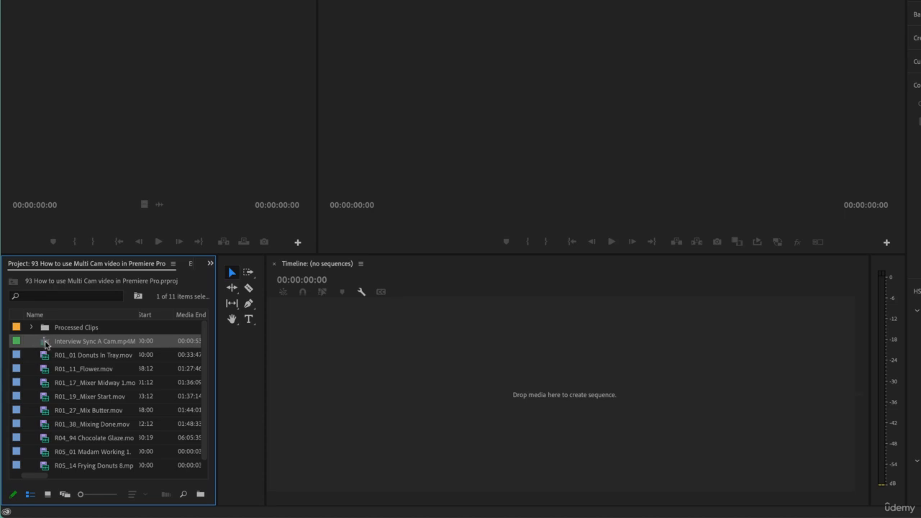
click(31, 327)
click(79, 342)
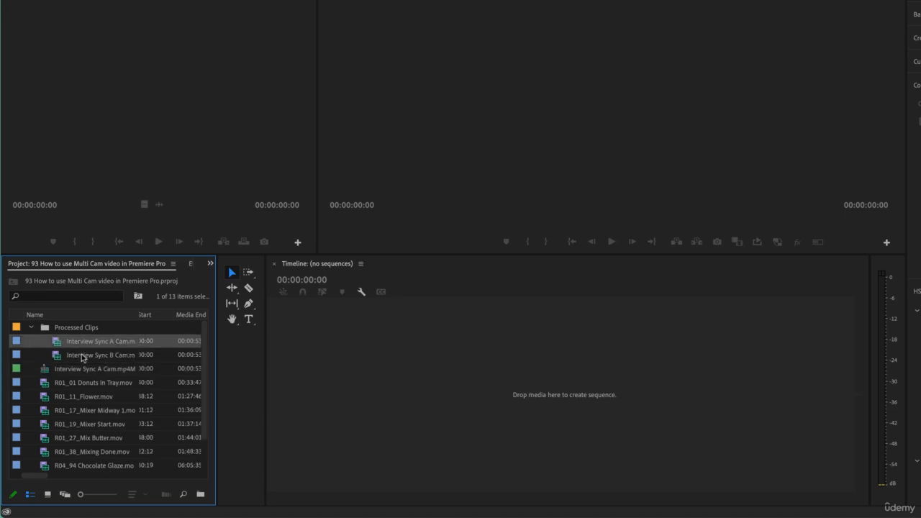
click(83, 356)
click(88, 344)
shift+click(85, 356)
drag(85, 343, 81, 401)
click(78, 327)
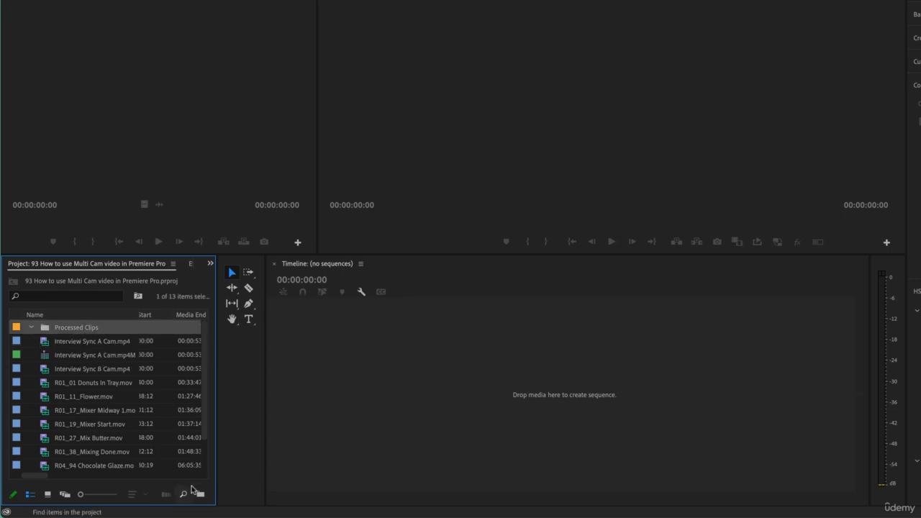
key(Delete)
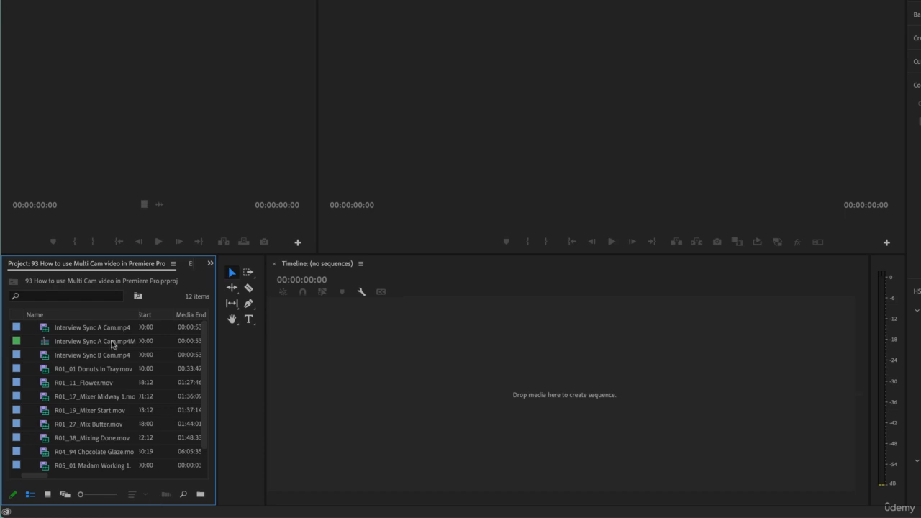
Step: Rename the multicam source sequence as Interview Multicam
click(87, 340)
click(101, 341)
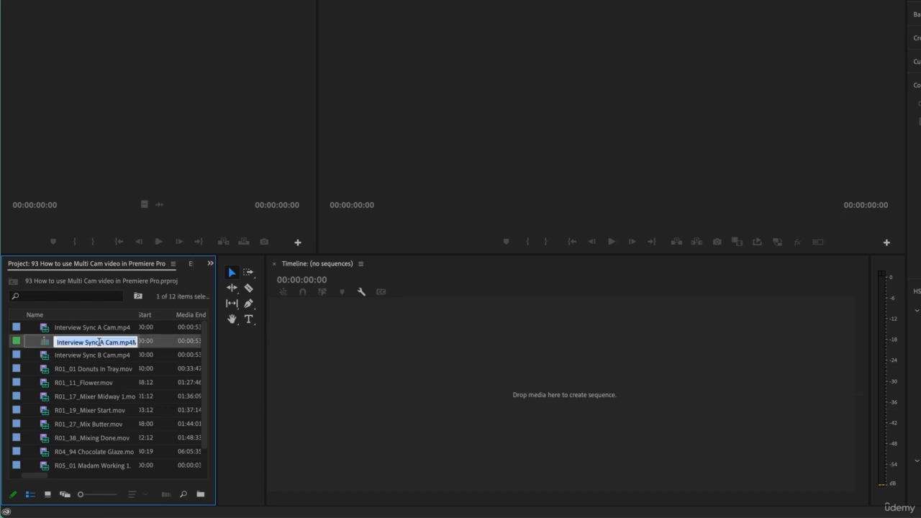
click(96, 343)
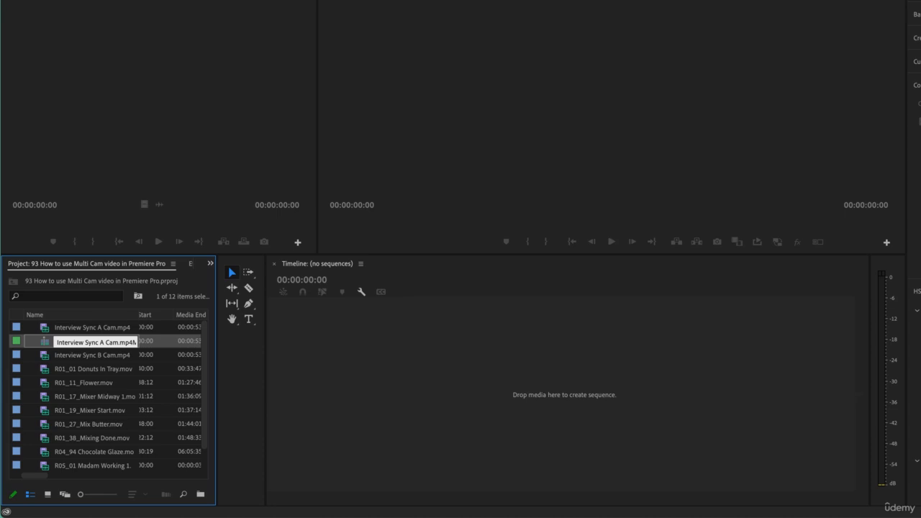
drag(86, 343, 136, 343)
key(BackSpace)
key(Return)
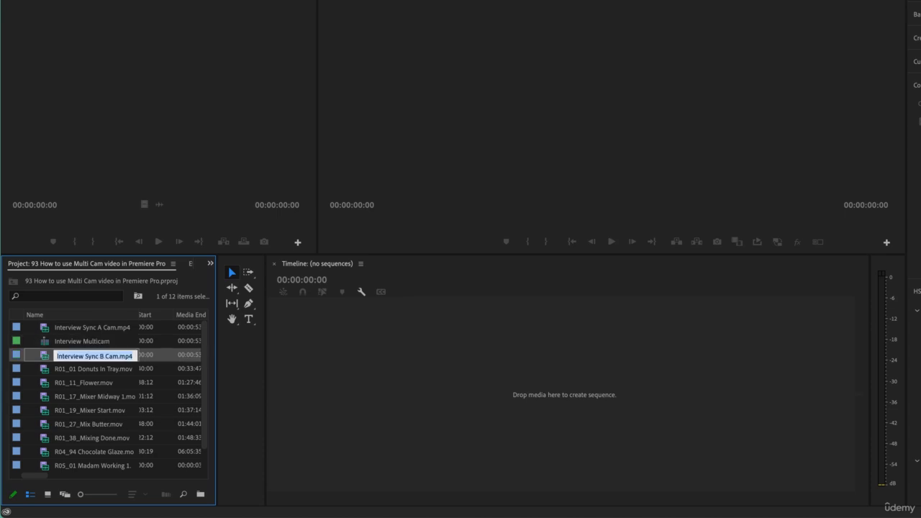
key(Escape)
Step: Open the Interview Multicam source sequence and create a new sequence from it
click(81, 392)
click(75, 339)
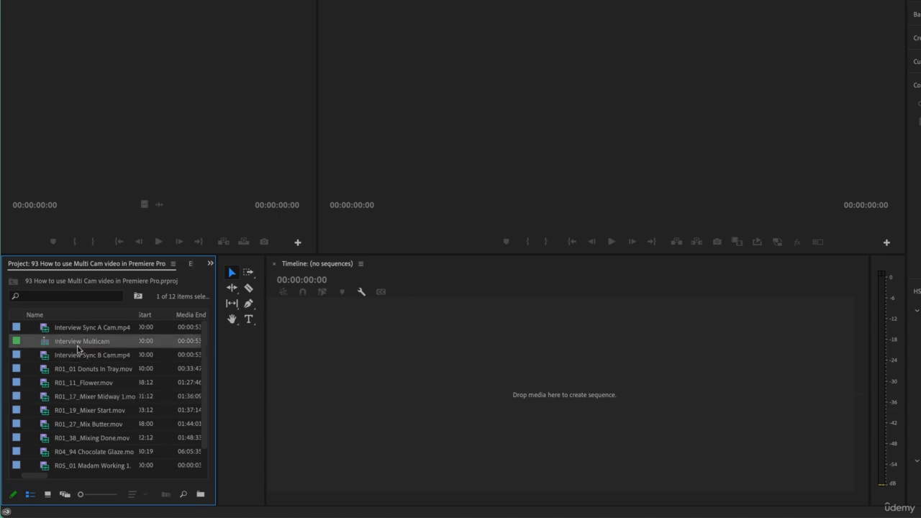
double_click(46, 343)
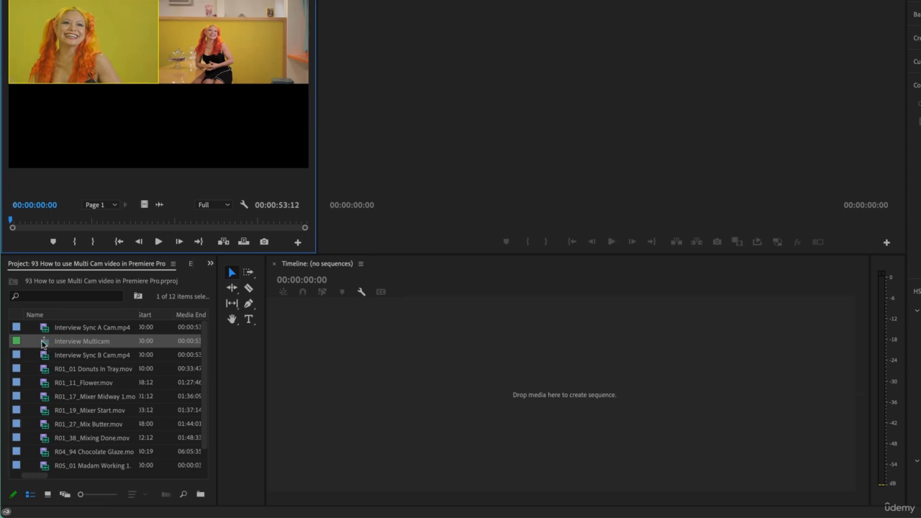
drag(44, 345, 260, 411)
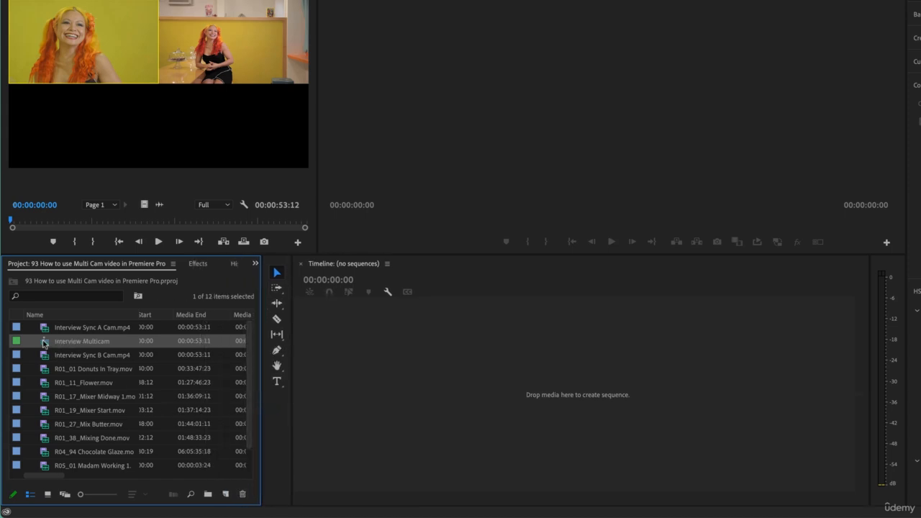
drag(43, 344, 227, 495)
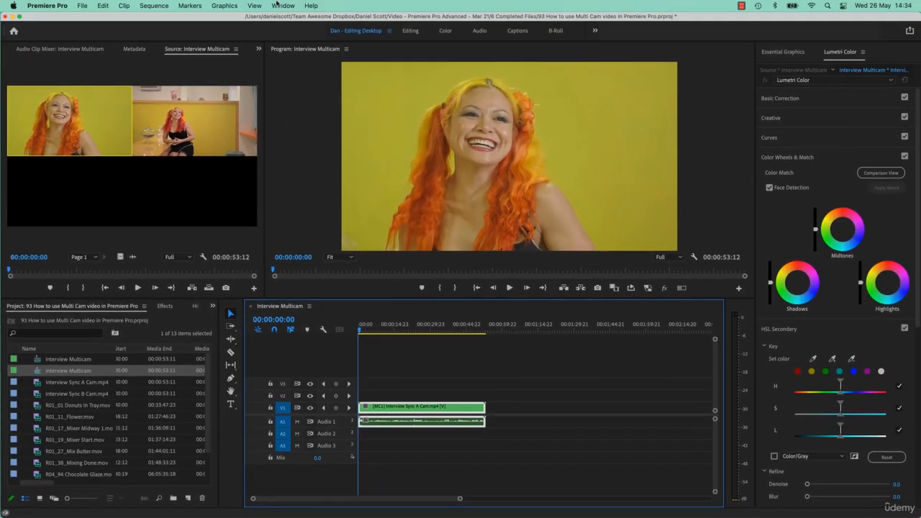
Step: Save changes to the current workspace layout
click(282, 5)
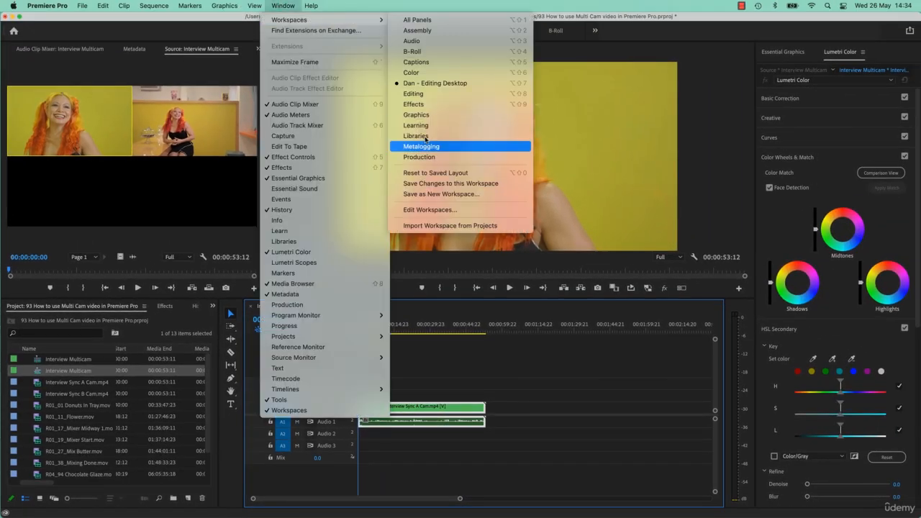
click(428, 185)
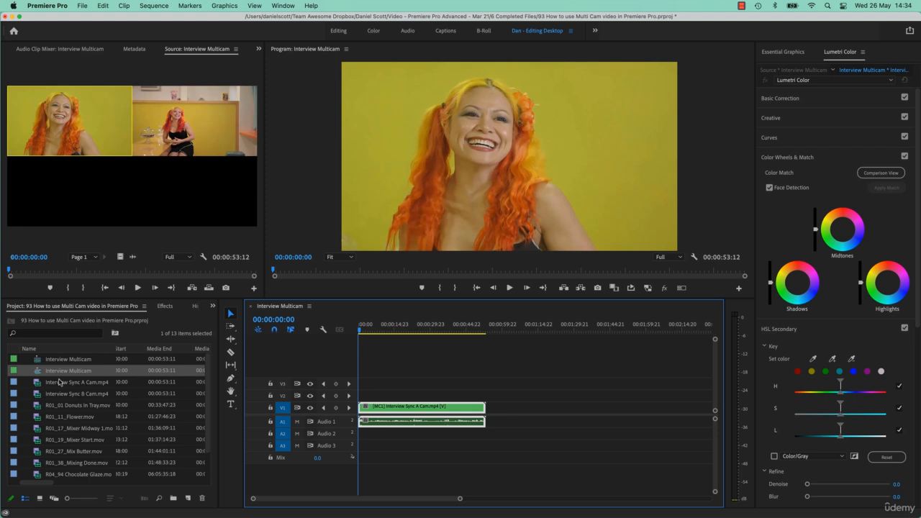
Step: Rename the new sequence as Interview
click(54, 363)
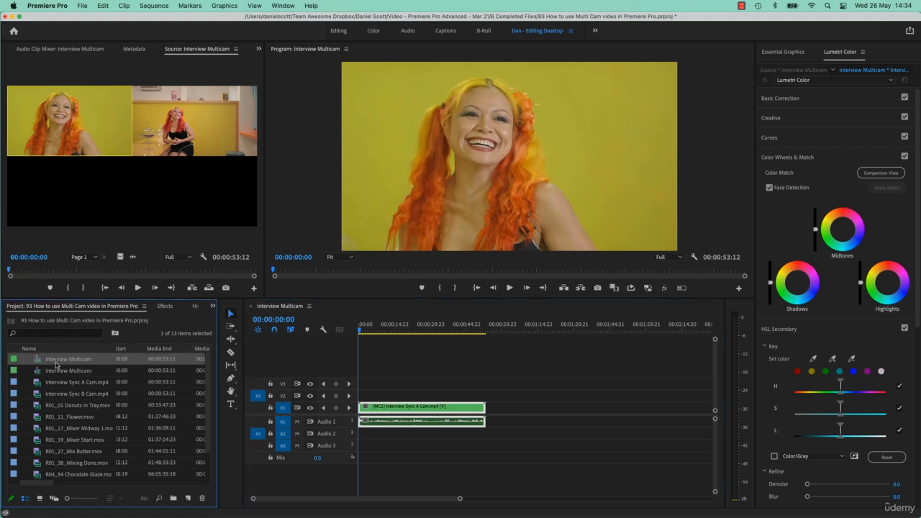
click(59, 372)
click(79, 370)
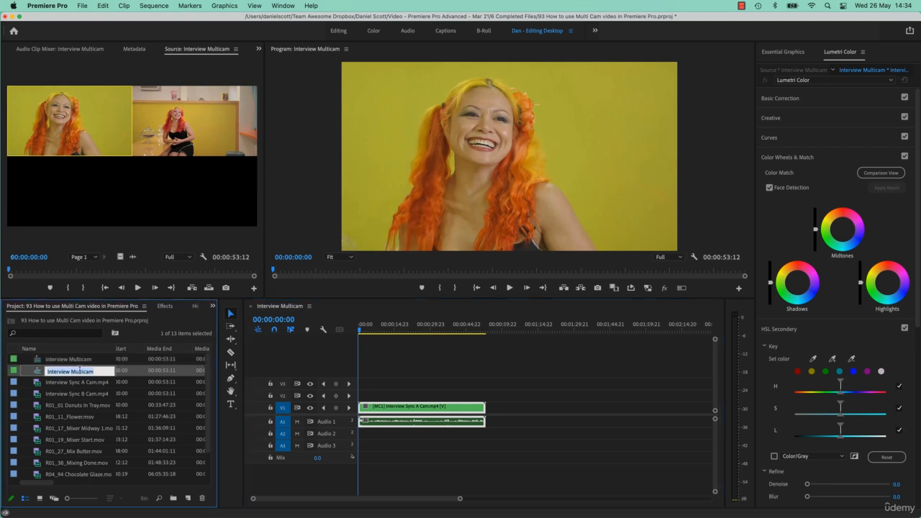
key(BackSpace)
key(Tab)
click(62, 372)
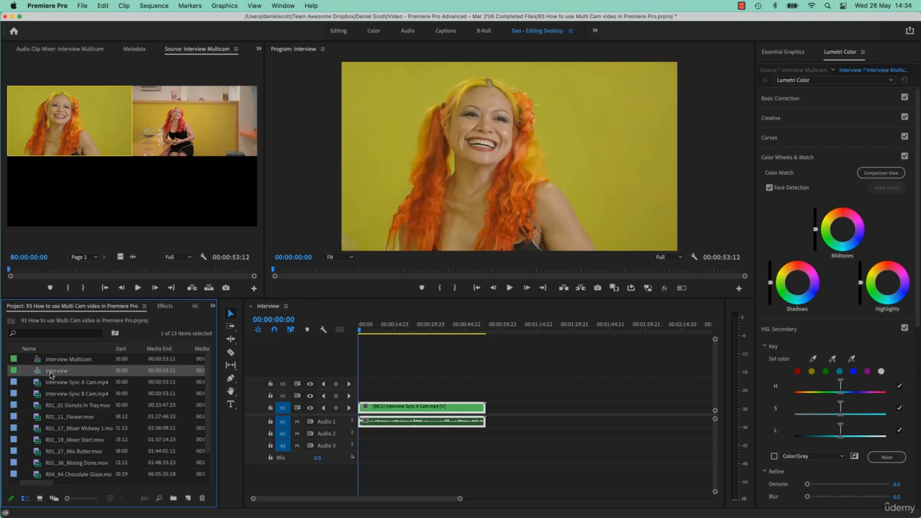
click(62, 363)
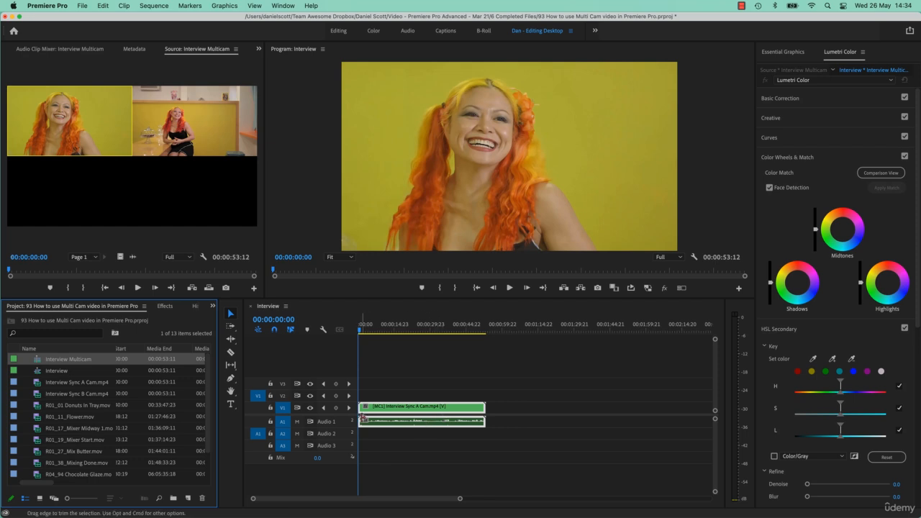
Step: Add the Toggle Multi-Camera View button to the Program monitor's button bar
click(375, 333)
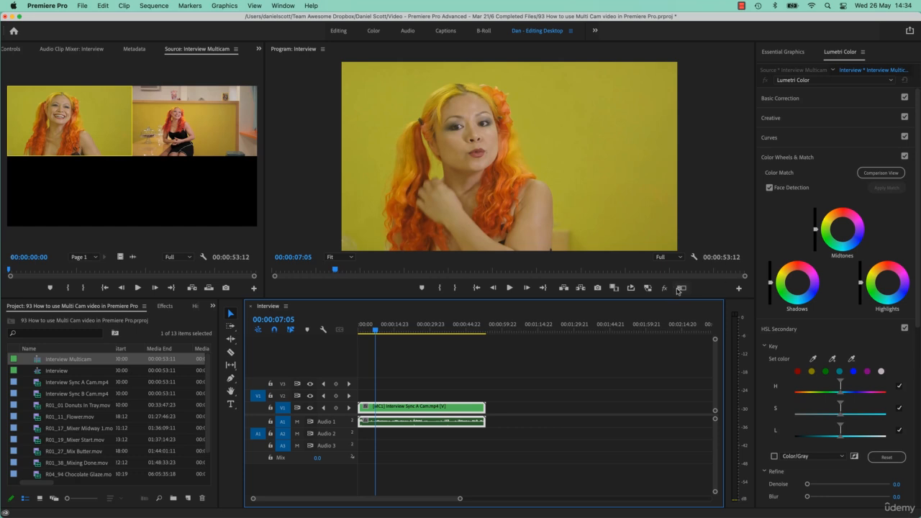
click(738, 290)
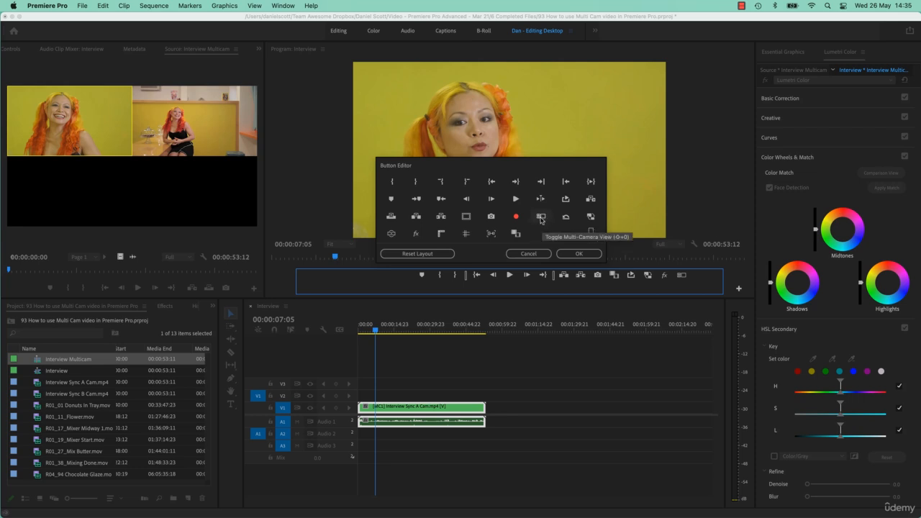
drag(541, 220, 683, 275)
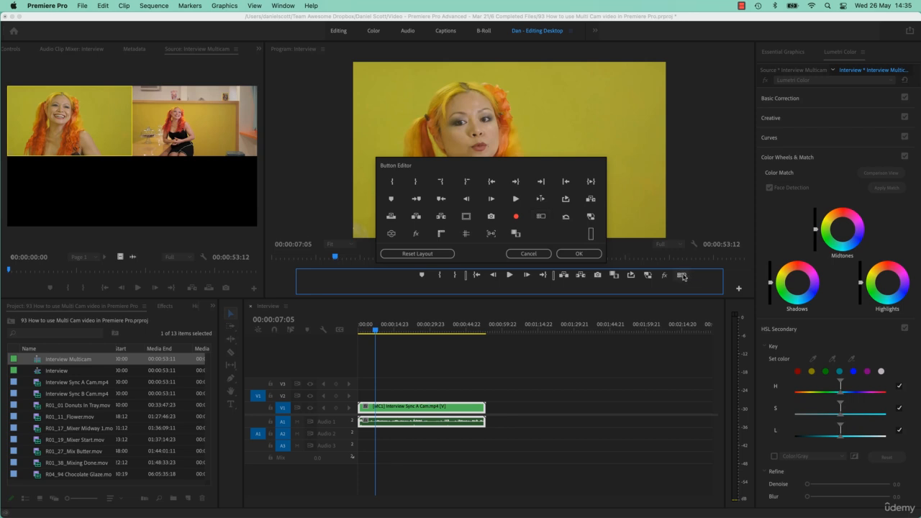
click(583, 254)
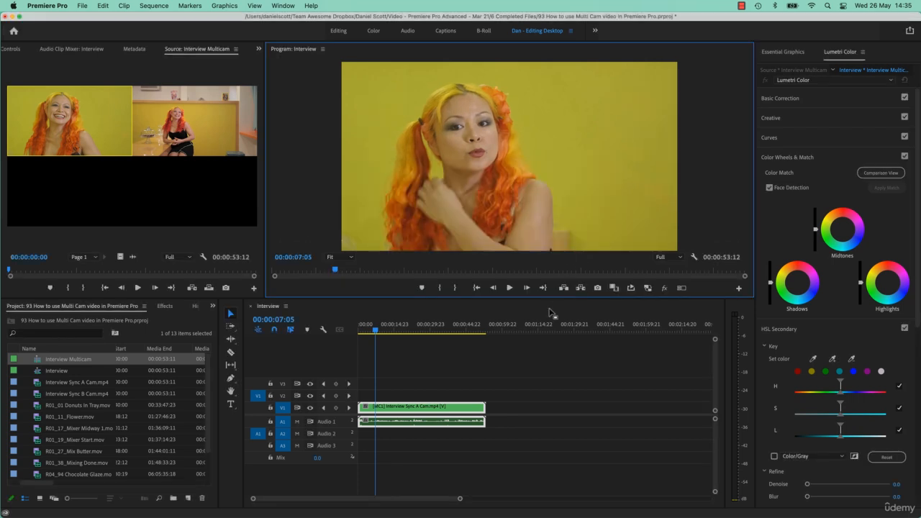
Step: Turn on multi-camera view in the Program monitor and switch the angle to camera B
click(681, 288)
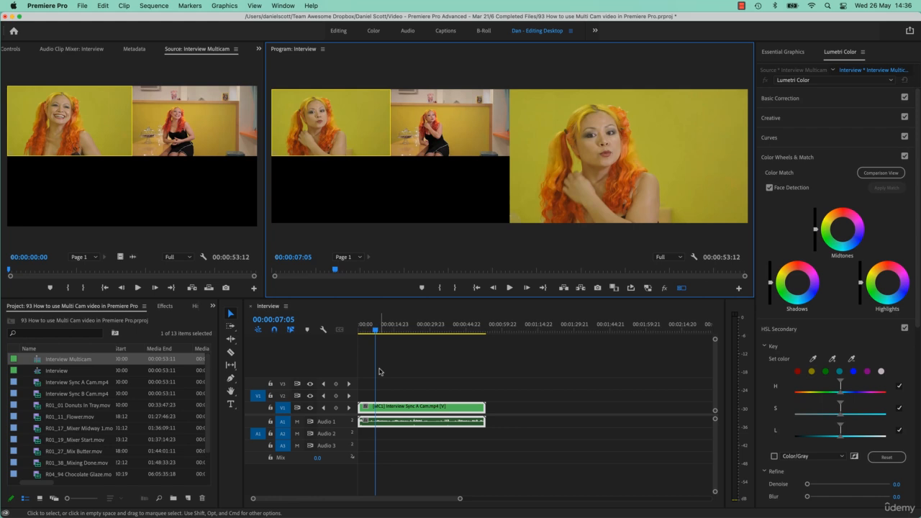
click(441, 156)
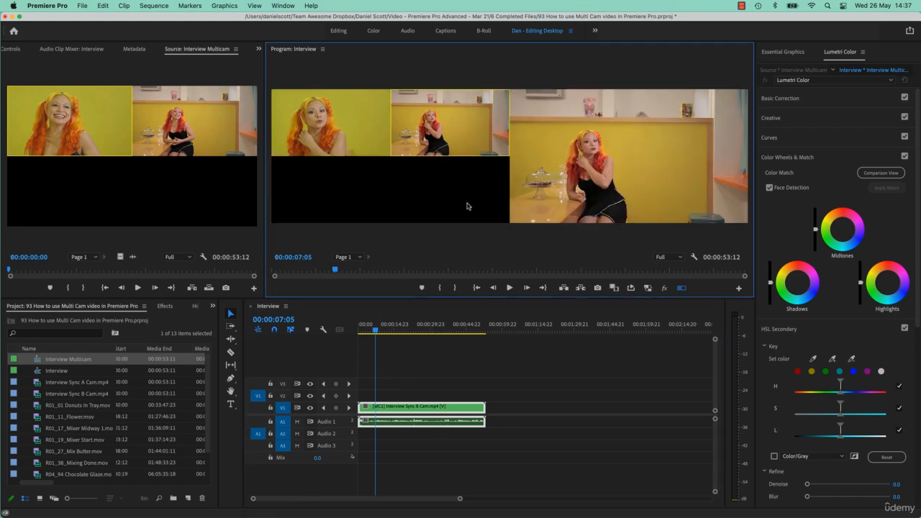
click(331, 135)
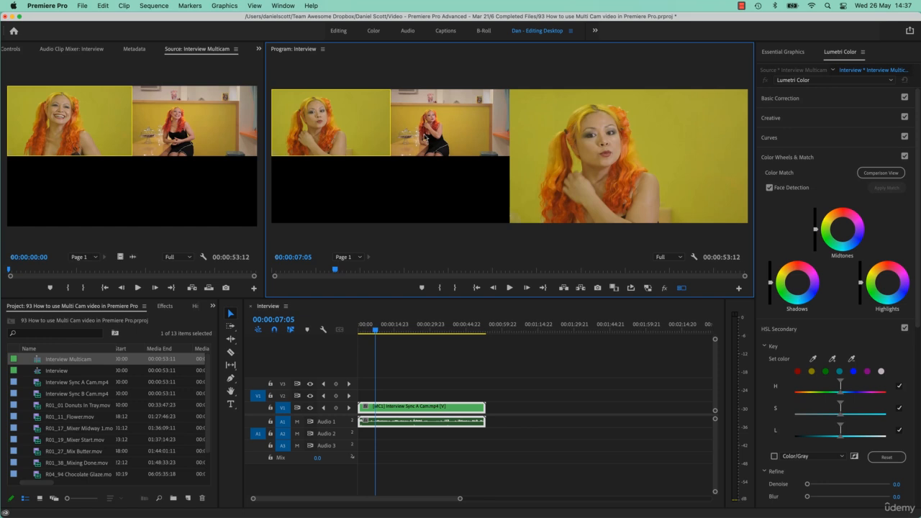
click(426, 137)
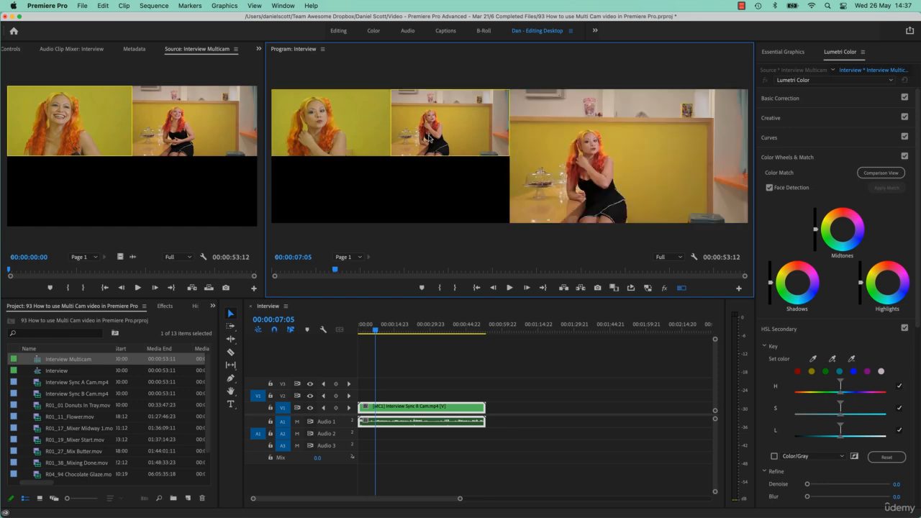
Step: Fit the timeline, enlarge the audio tracks, and play back the sequence from around 4 seconds
click(368, 379)
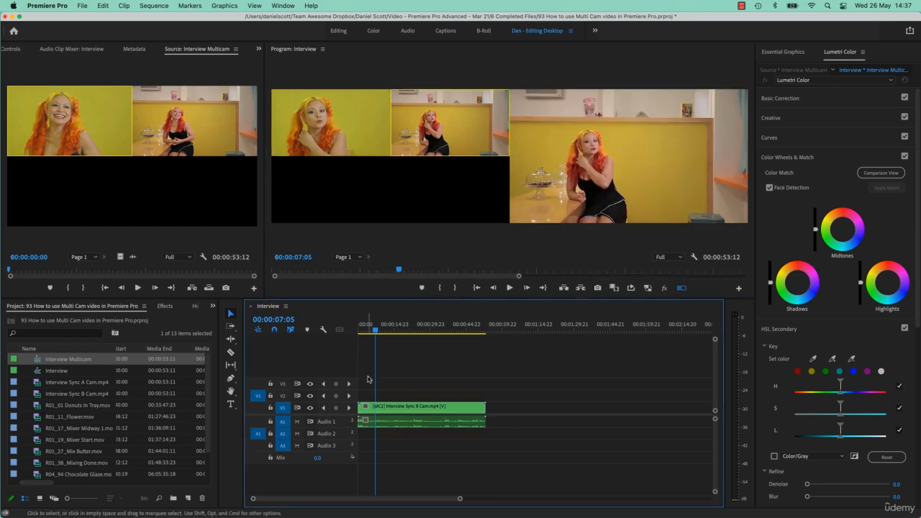
key(backslash)
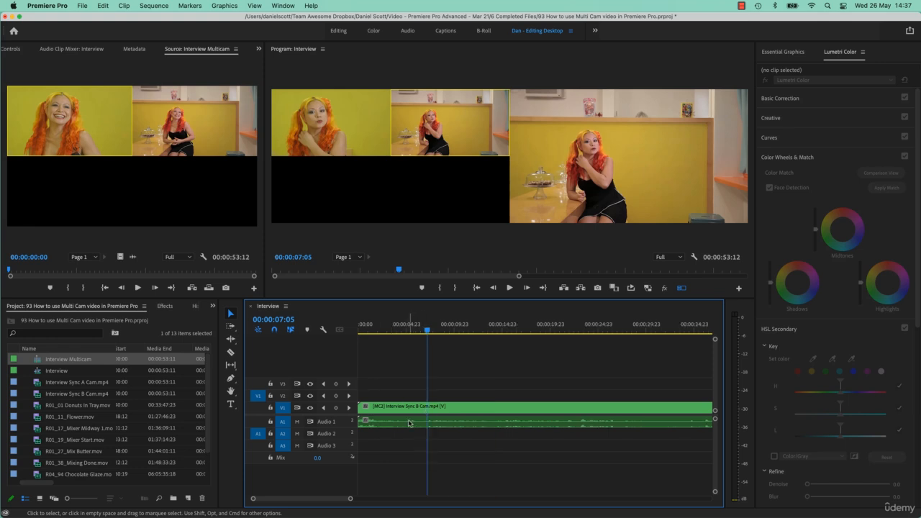
key(alt+equal)
key(alt+equal)
key(alt+equal)
key(alt+equal)
key(alt+equal)
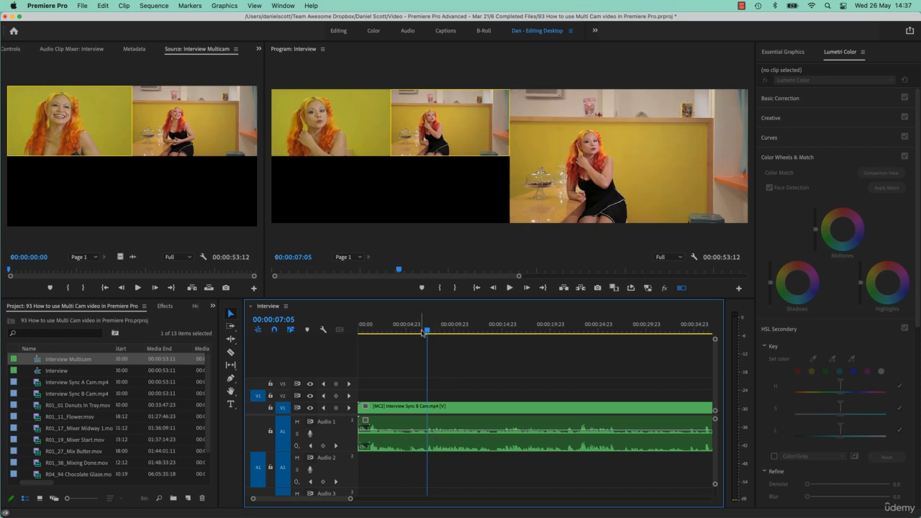
click(469, 441)
click(389, 329)
key(space)
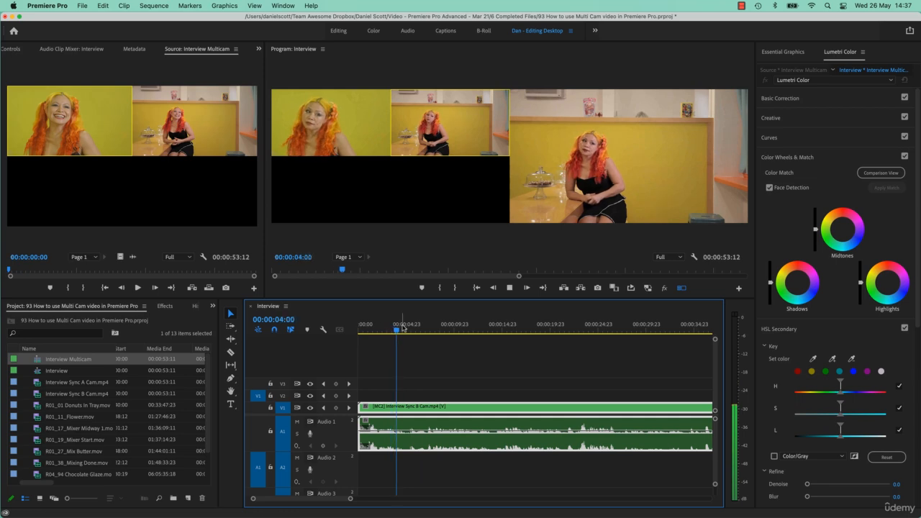
key(space)
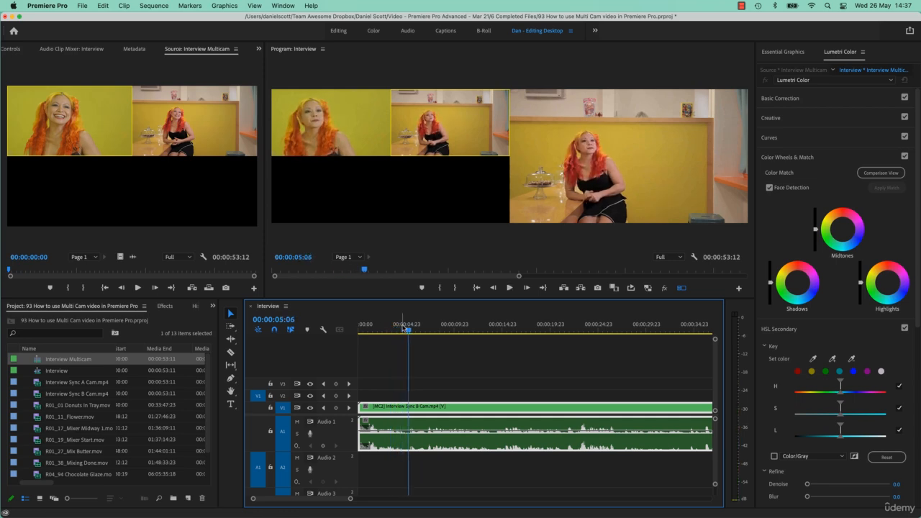
Step: Cut the multicam clip at 00:00:05:00
key(equal)
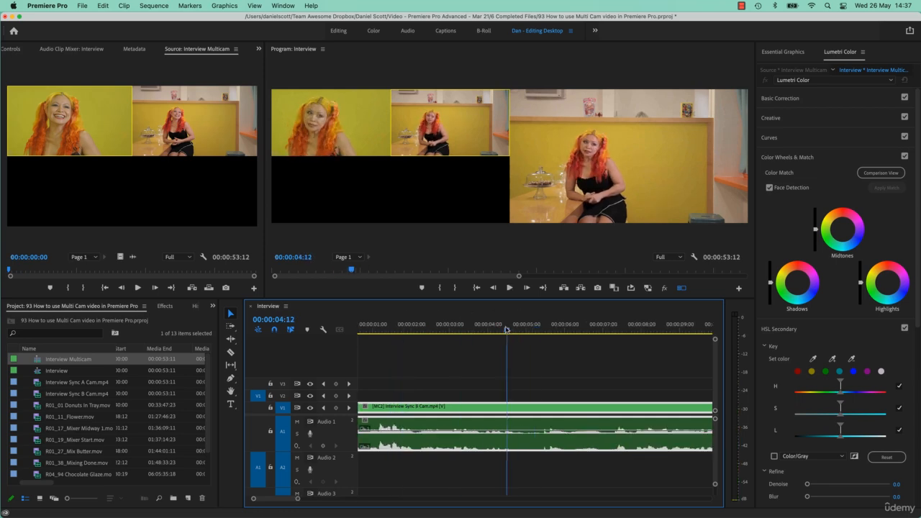
click(532, 333)
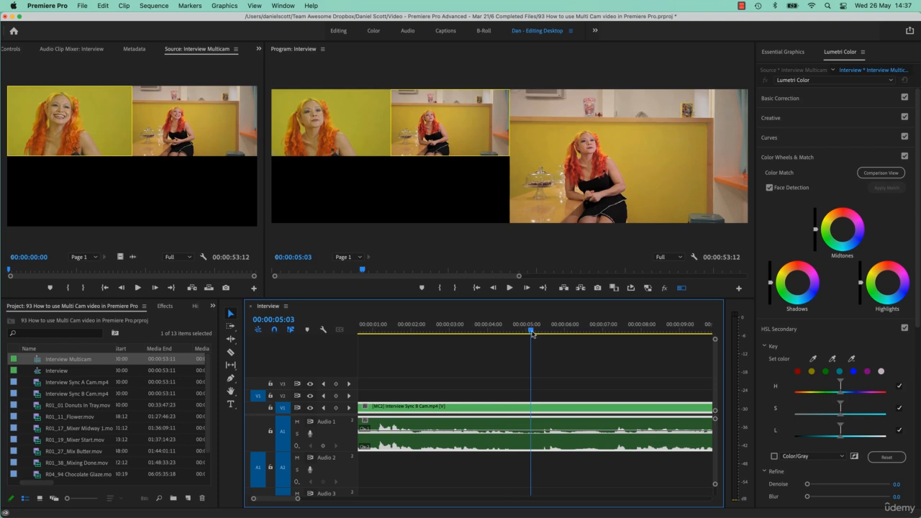
mouse_move(532, 333)
mouse_down()
mouse_move(509, 338)
mouse_move(528, 345)
mouse_up()
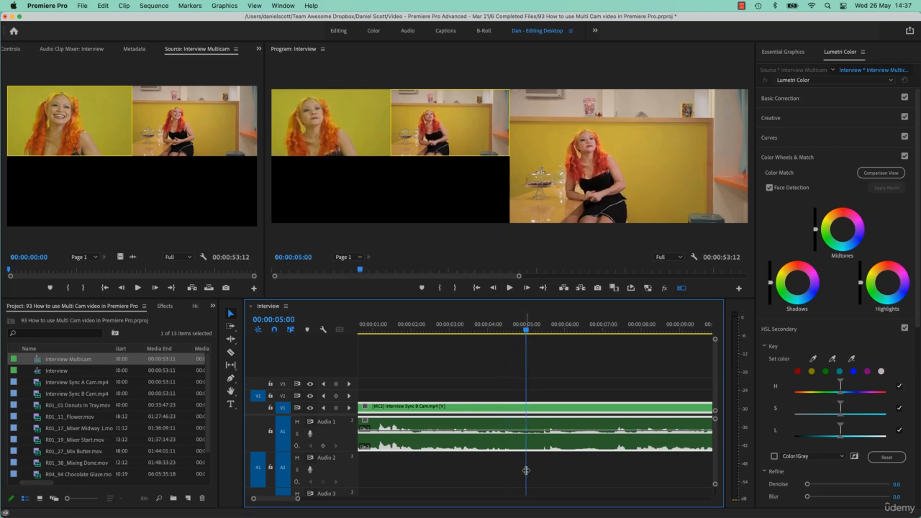
key(super+k)
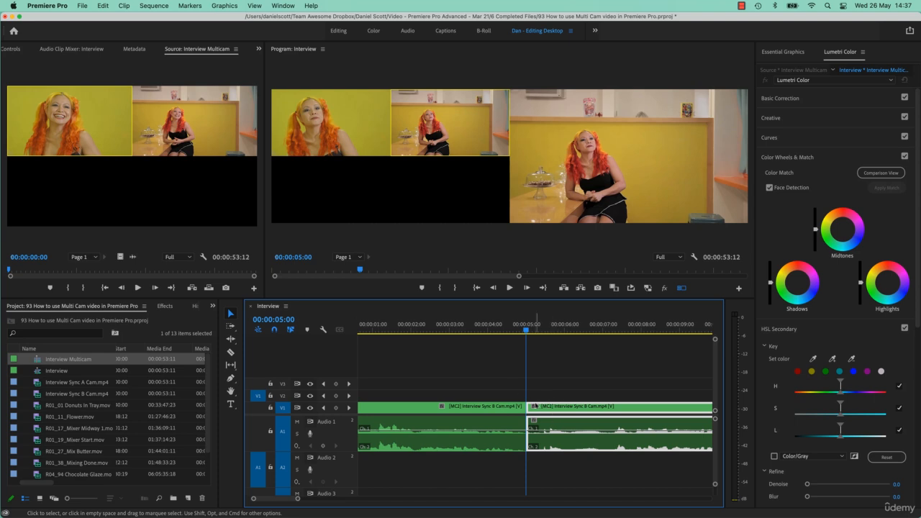
Step: Switch the clip segment after the cut to camera A
click(498, 409)
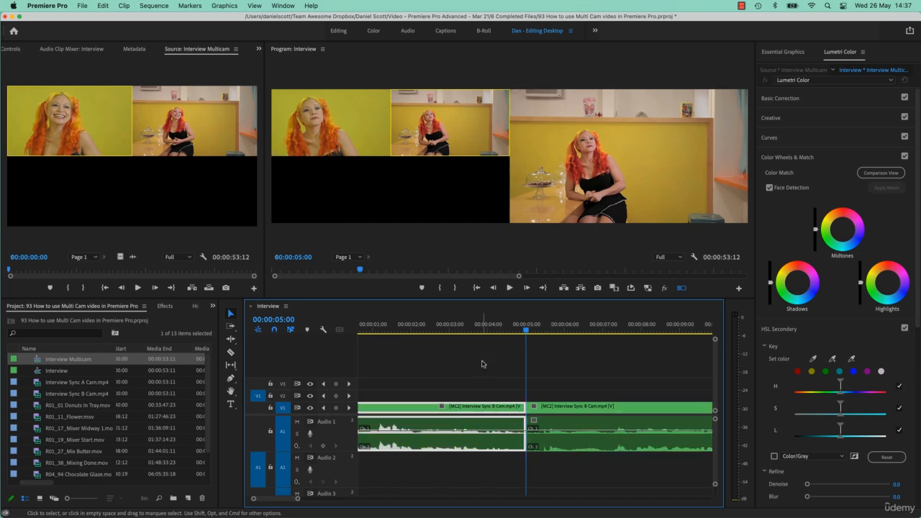
click(482, 326)
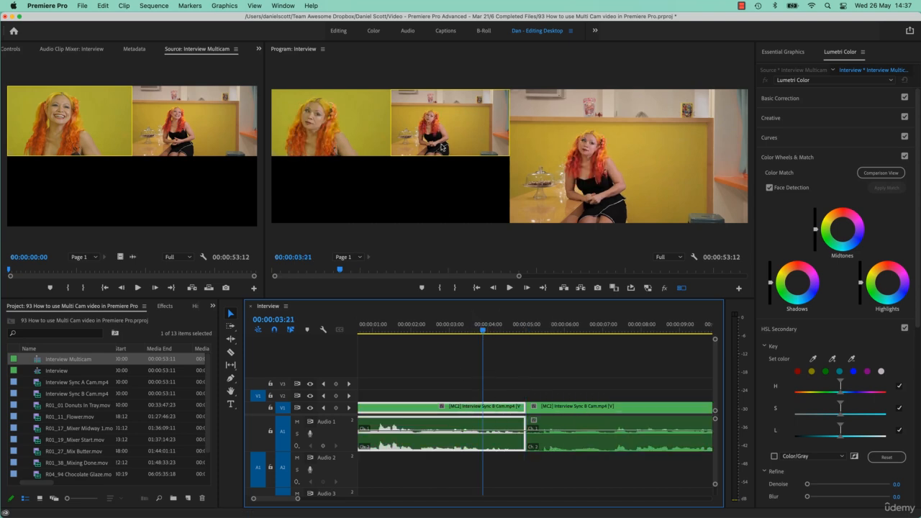
click(577, 324)
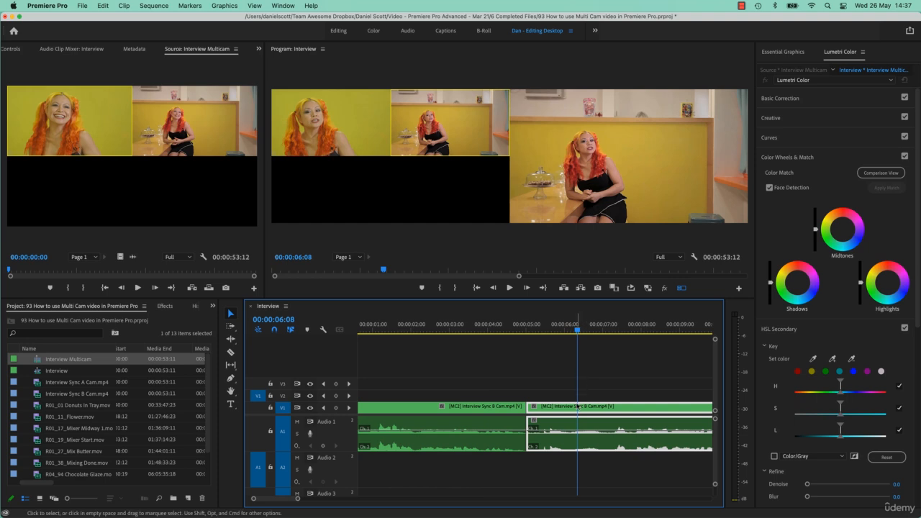
click(362, 137)
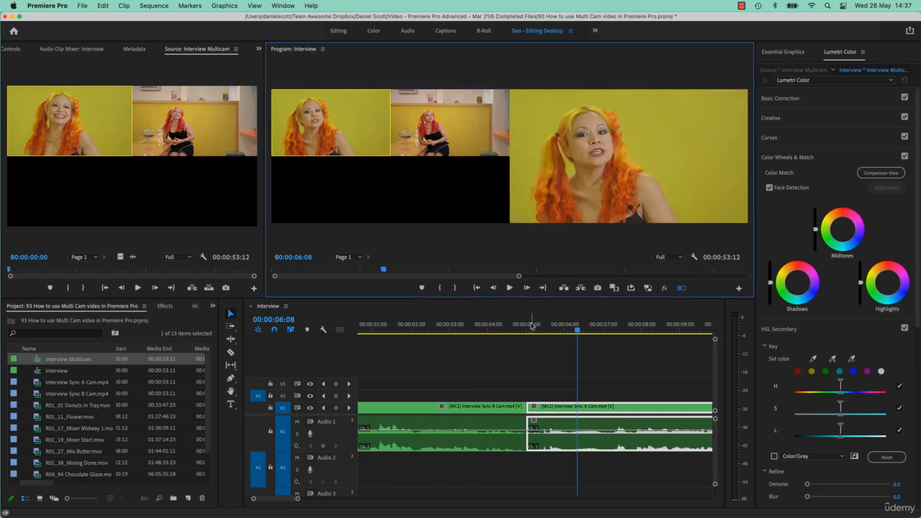
Step: Play the sequence from about 3 seconds to review the angle change
click(458, 324)
key(space)
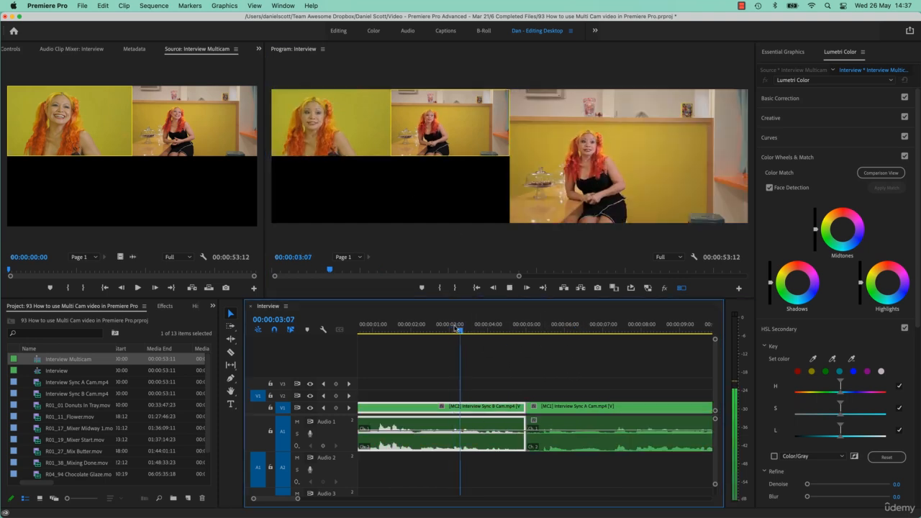
Step: Switch the playing segment to camera 1 and stop playback
key(1)
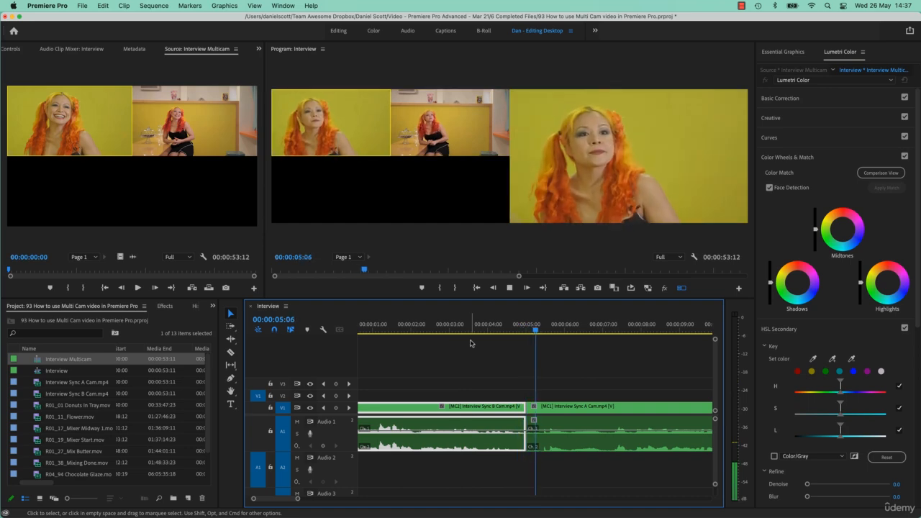
key(space)
Step: Play the sequence from about 21 seconds to find the next edit point
scroll(533, 400, left, 10)
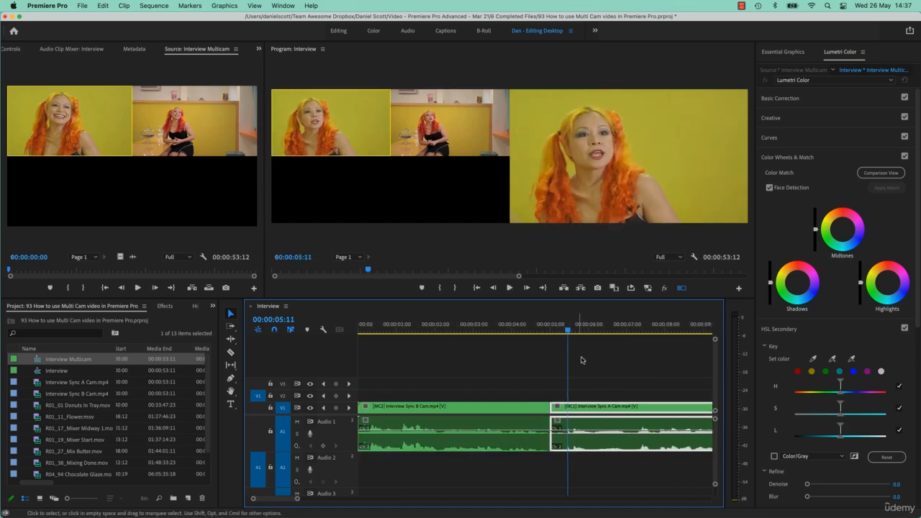
scroll(617, 400, right, 12)
click(485, 325)
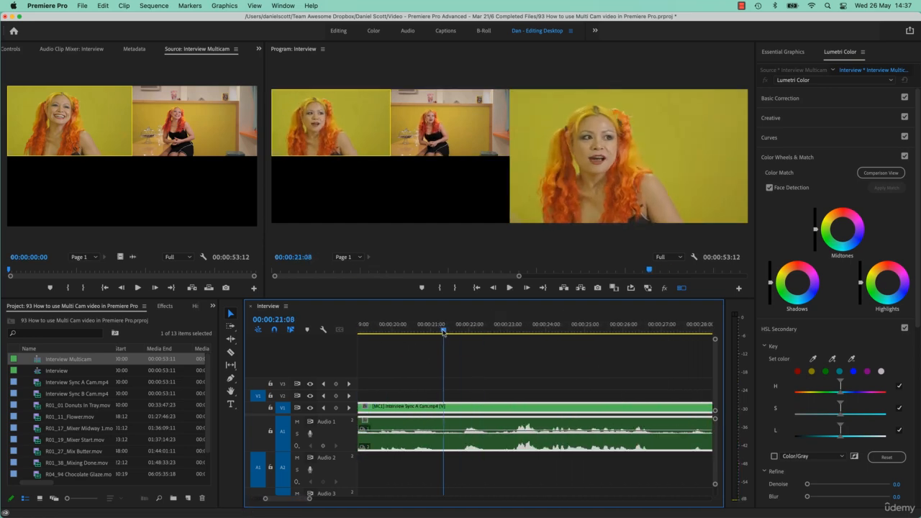
key(space)
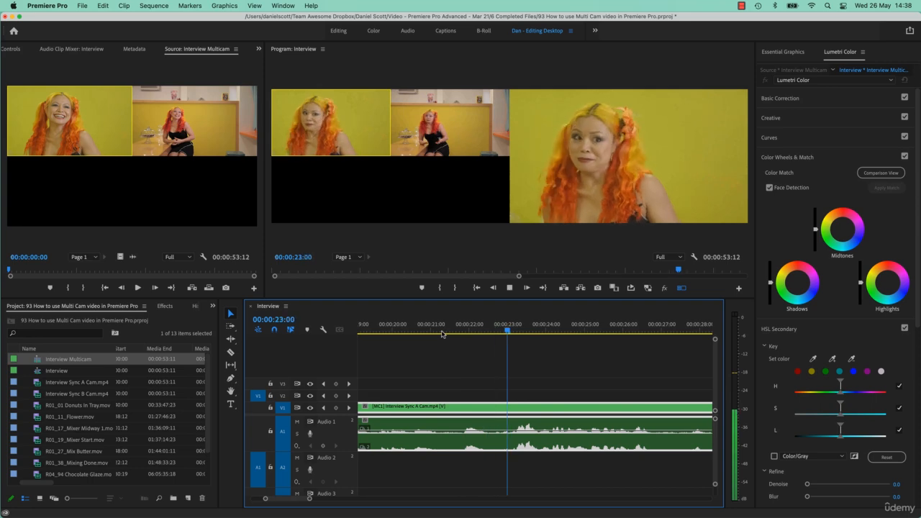
key(space)
drag(520, 326, 443, 343)
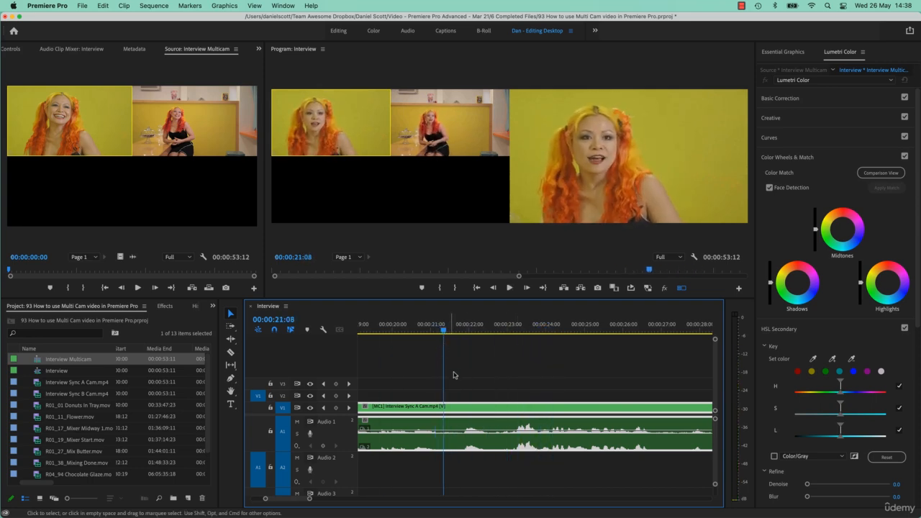
Step: Cut the multicam clip at 00:00:21:08 and ripple-trim out the section up to 00:00:22:17
key(super+k)
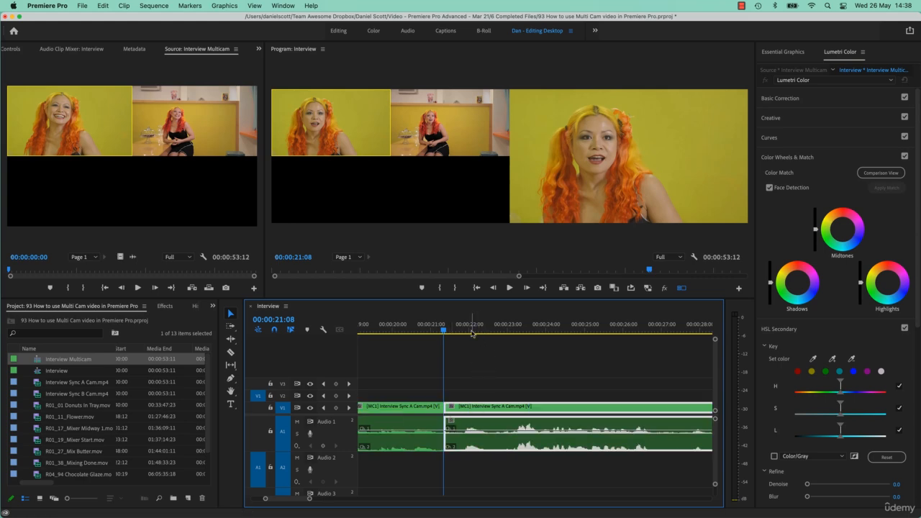
drag(472, 333, 496, 339)
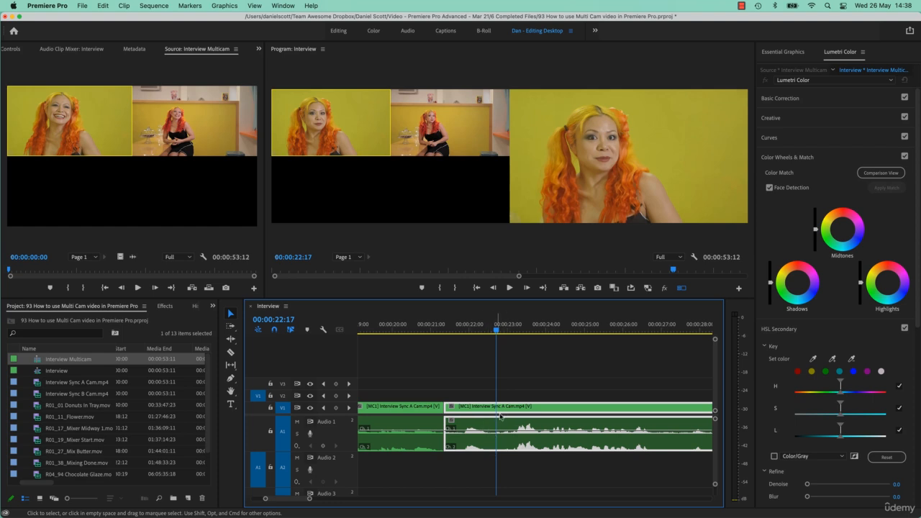
key(q)
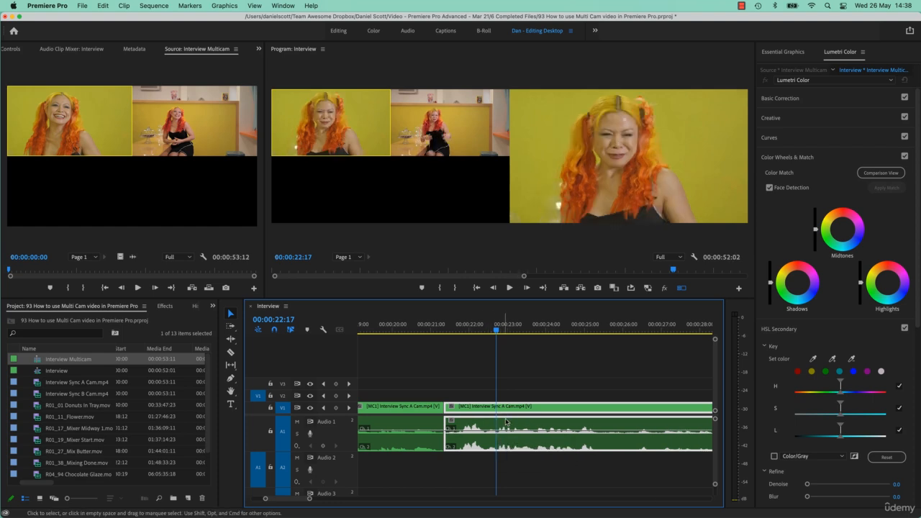
Step: Switch the segment after the 21-second cut to camera B and play it back
click(421, 326)
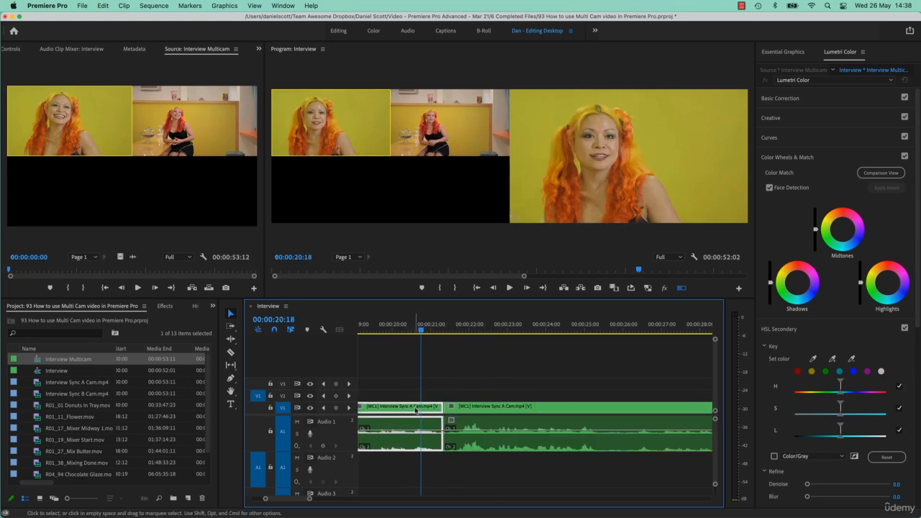
click(488, 413)
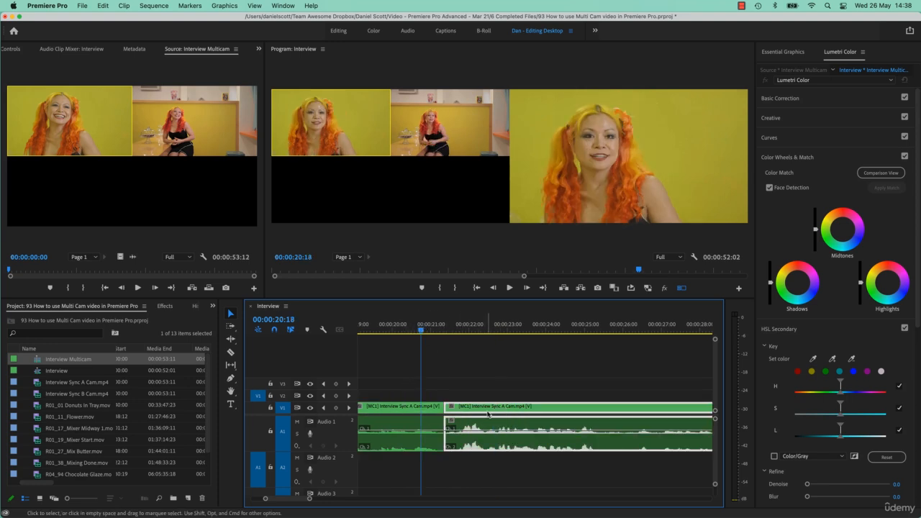
click(485, 333)
click(462, 137)
click(417, 328)
key(space)
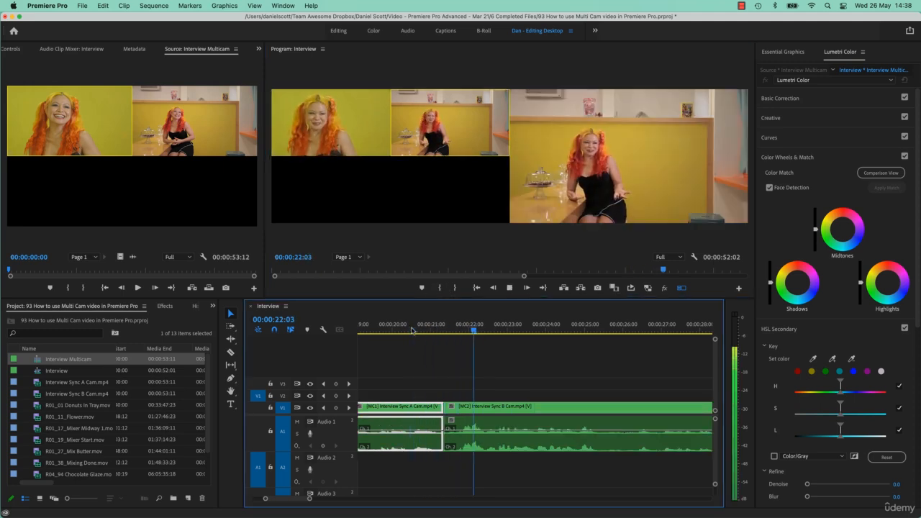
key(space)
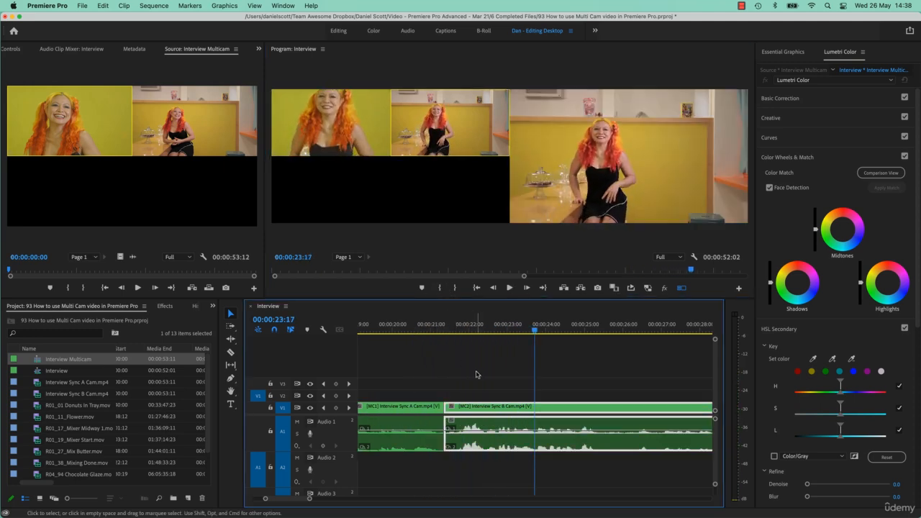
Step: Live-switch between cameras 1 and 2 while playing the sequence from about 26 to 32 seconds
click(492, 405)
click(510, 287)
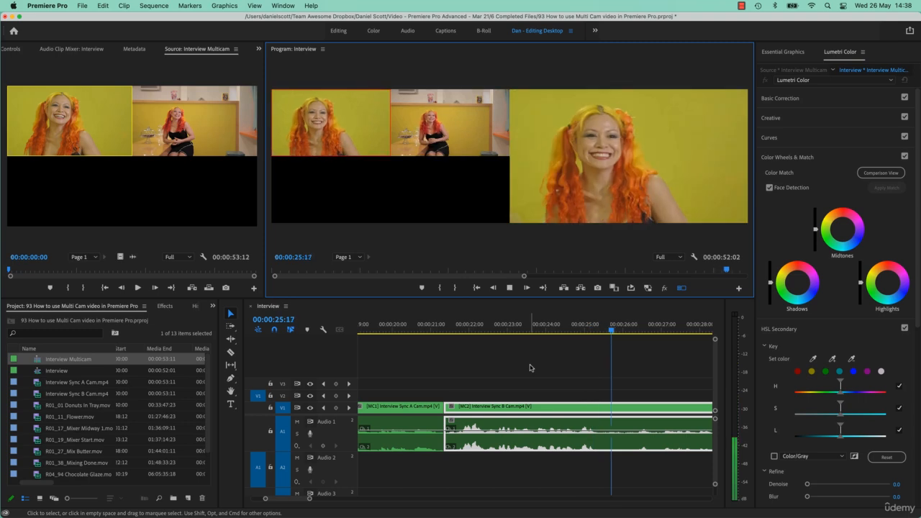
key(2)
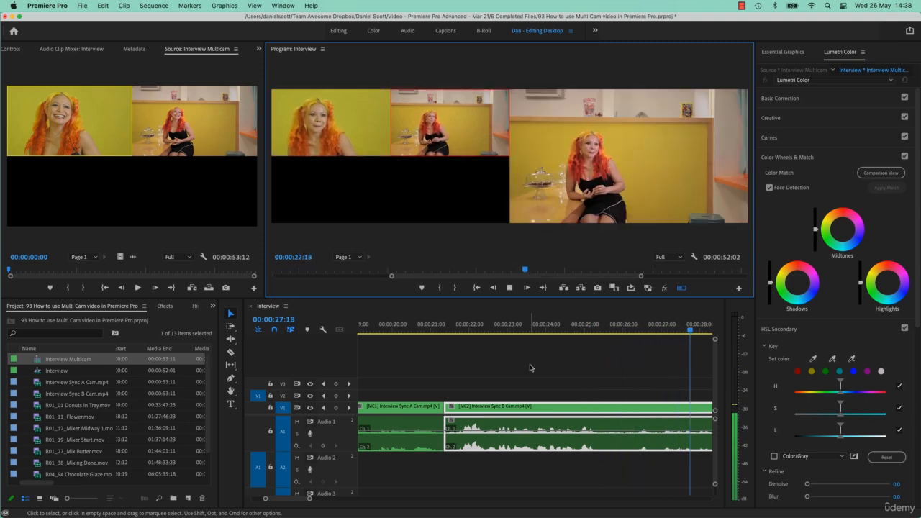
key(1)
key(2)
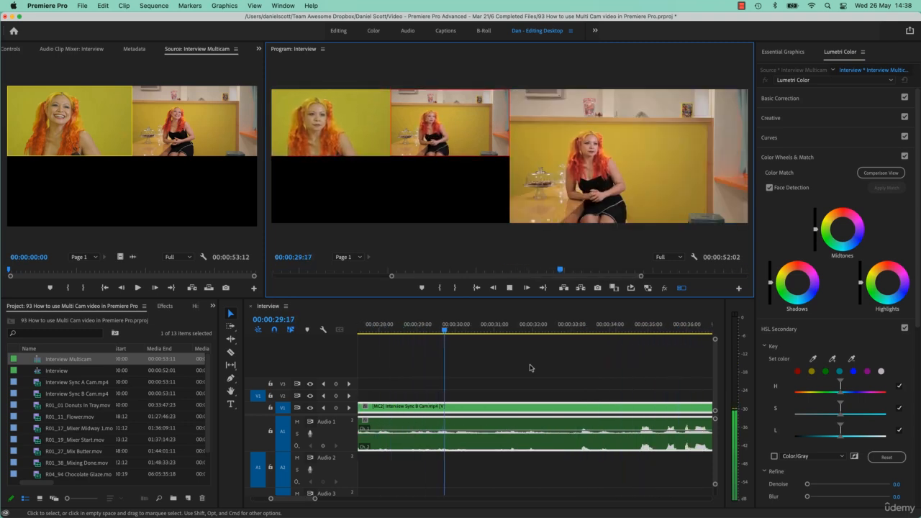
key(1)
key(2)
key(1)
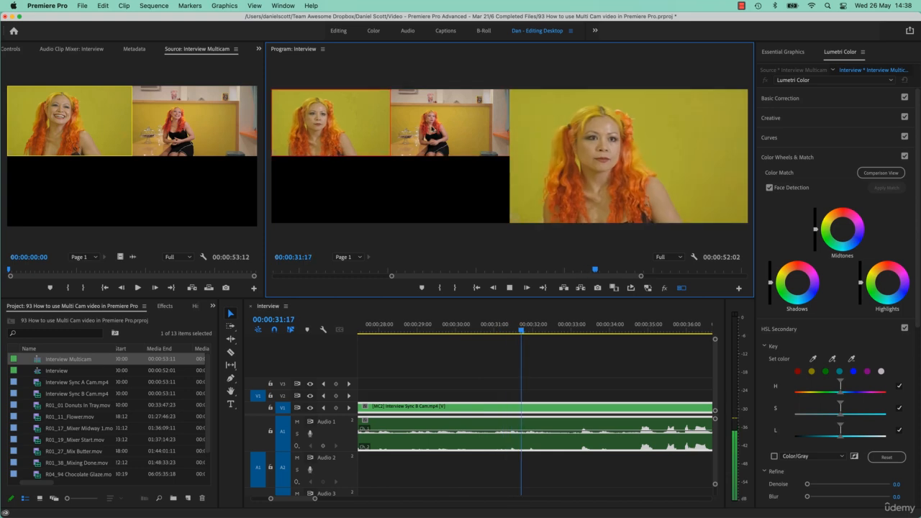
key(2)
key(space)
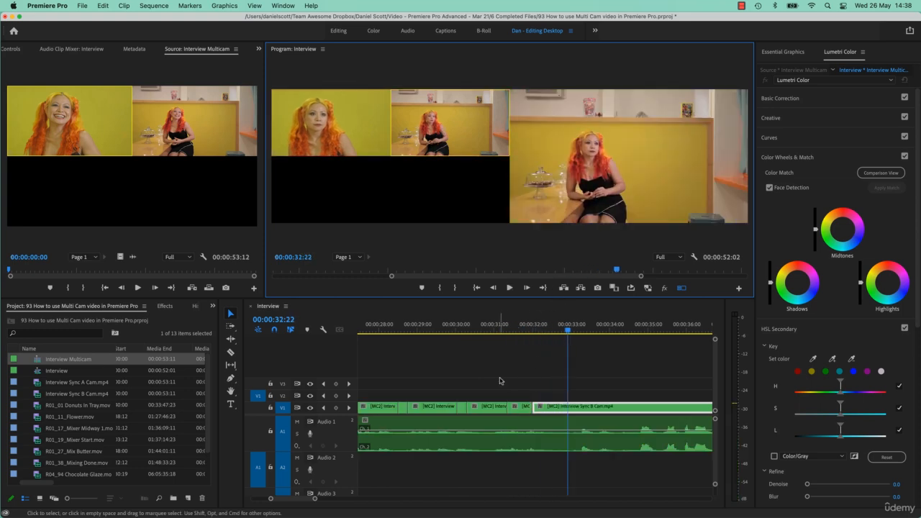
Step: Scrub through the live-switched section and undo the live camera switches
click(509, 327)
mouse_move(509, 329)
mouse_down()
mouse_move(493, 330)
mouse_move(515, 333)
mouse_up()
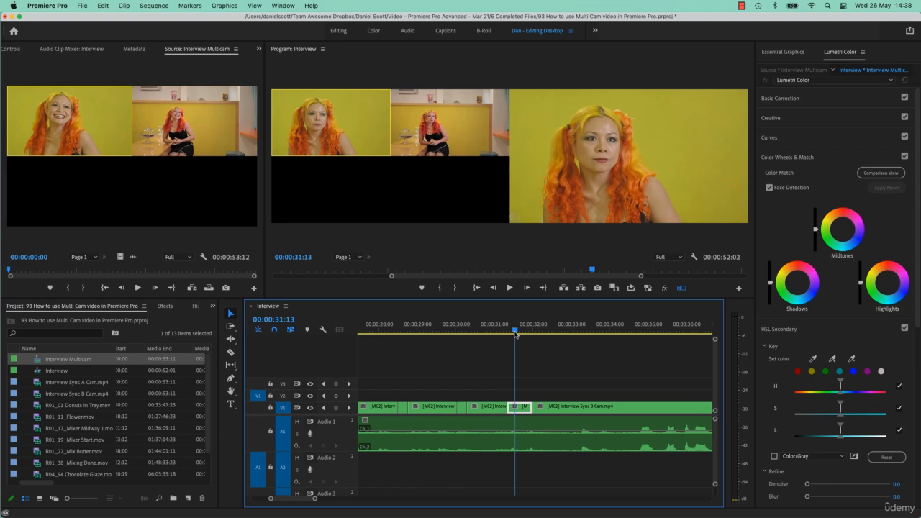
drag(515, 333, 478, 336)
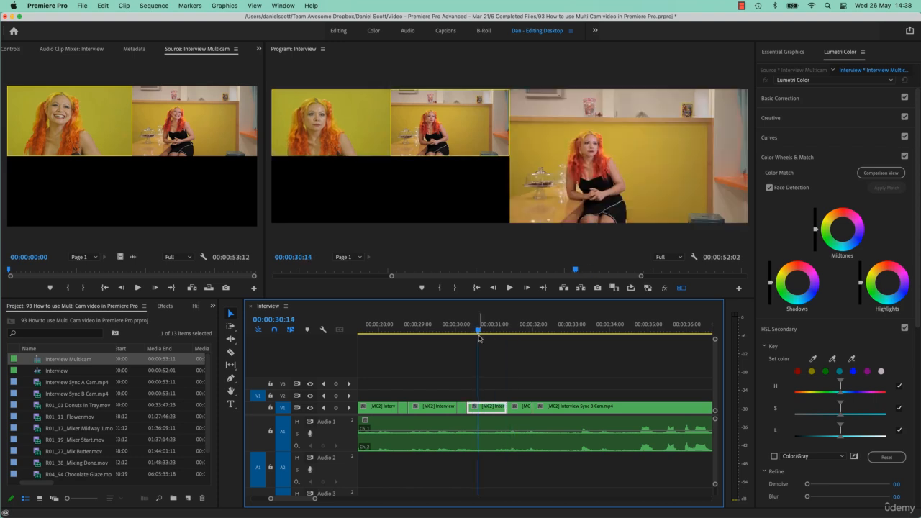
scroll(485, 407, up, 2)
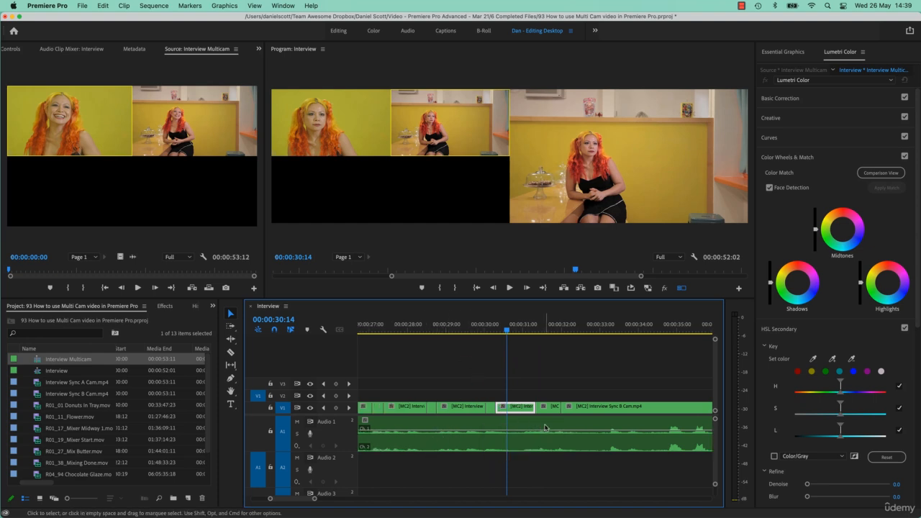
key(super+z)
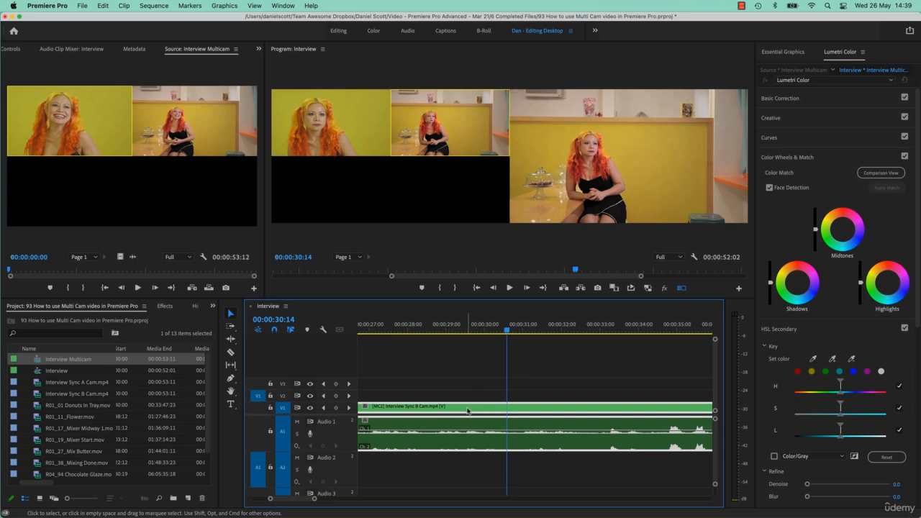
Step: Switch the segment after 21 seconds to camera 1 and cut the clip at 00:00:25:09
scroll(467, 411, up, 10)
click(423, 335)
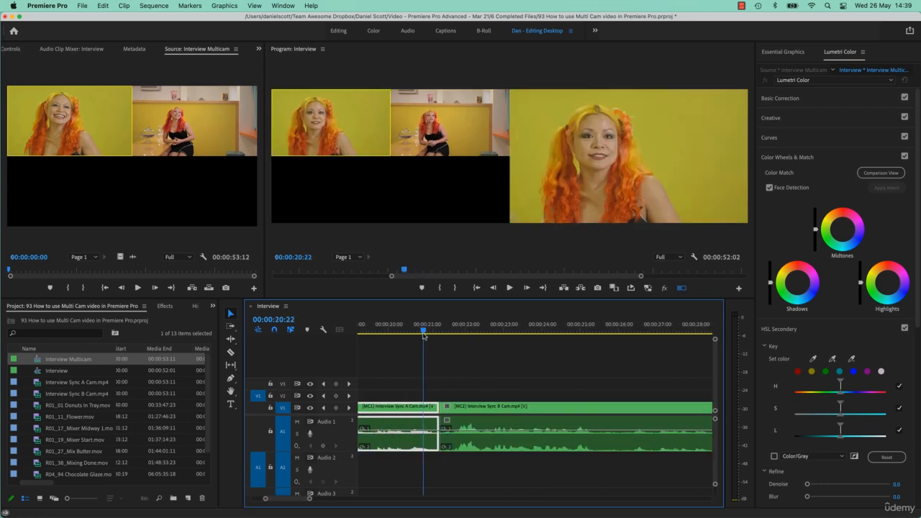
drag(424, 335, 595, 373)
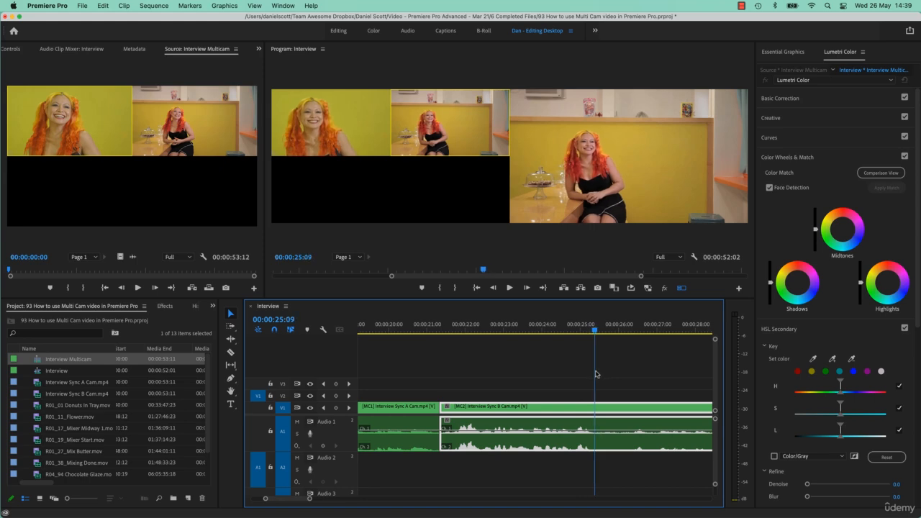
key(1)
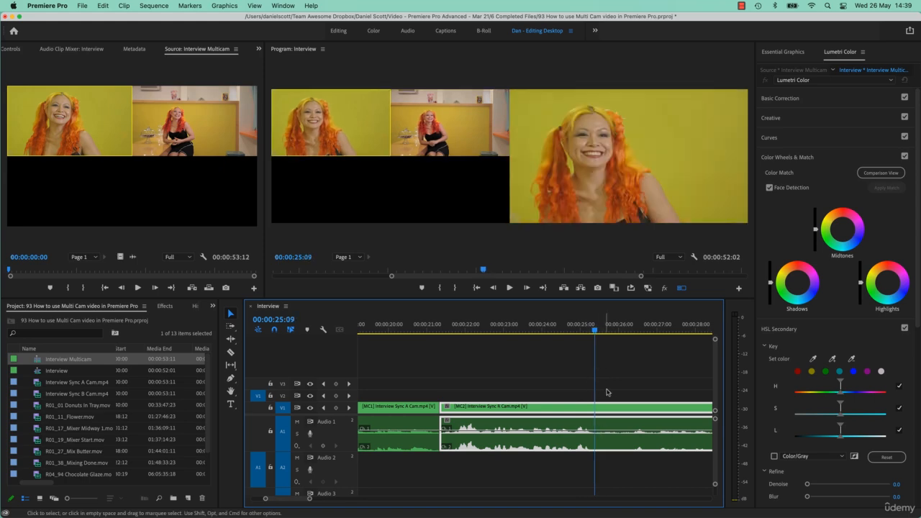
click(609, 392)
click(585, 411)
key(super+k)
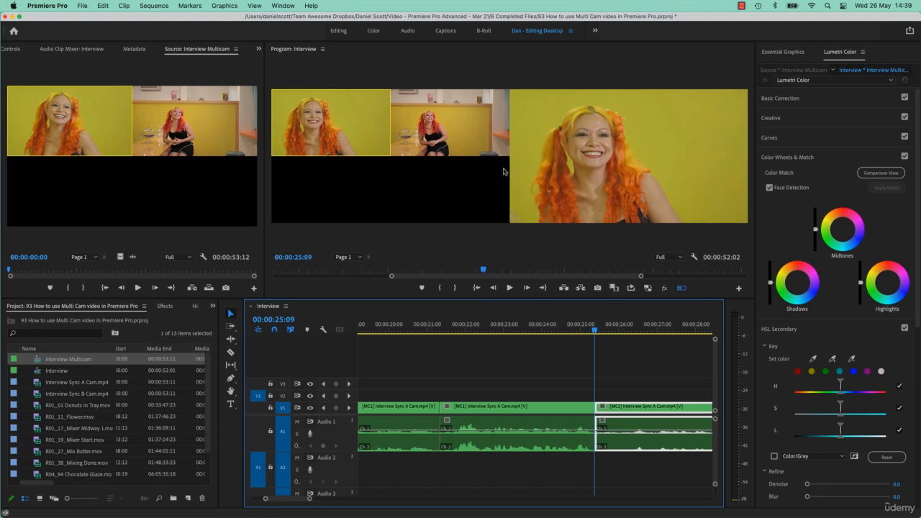
Step: Switch the part after the 25:09 cut to camera 2 and cut the clip again at 00:00:28:14
key(2)
scroll(551, 273, up, 7)
scroll(615, 370, right, 5)
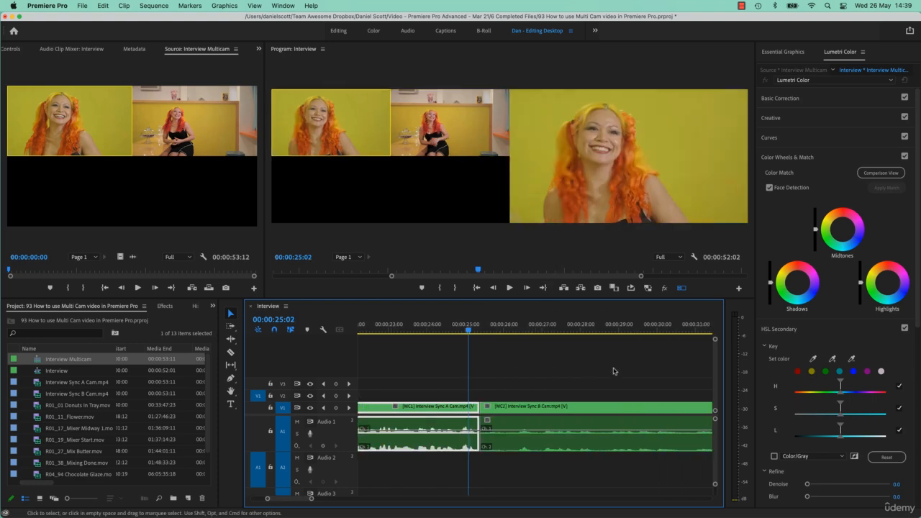
drag(561, 330, 532, 336)
key(super+k)
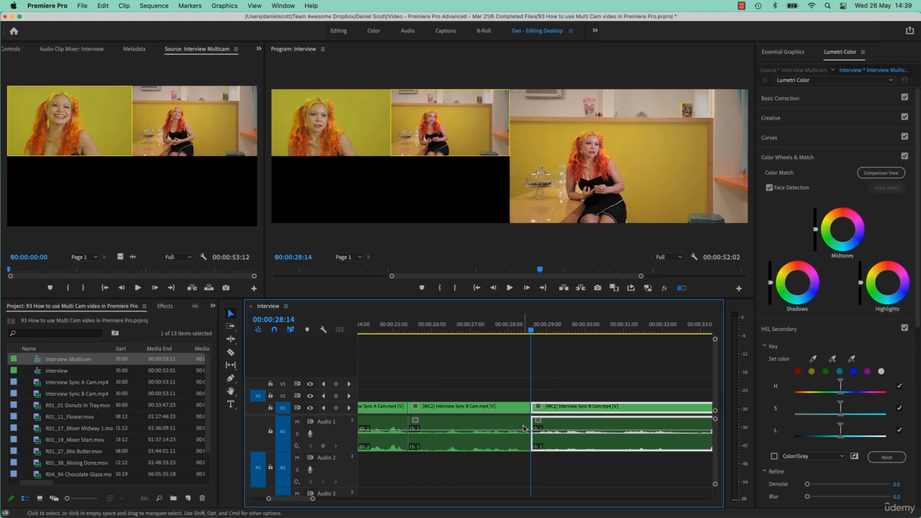
Step: Toggle the segment after the 28:14 cut between cameras 1 and 2, leaving camera 2, and save the project
key(1)
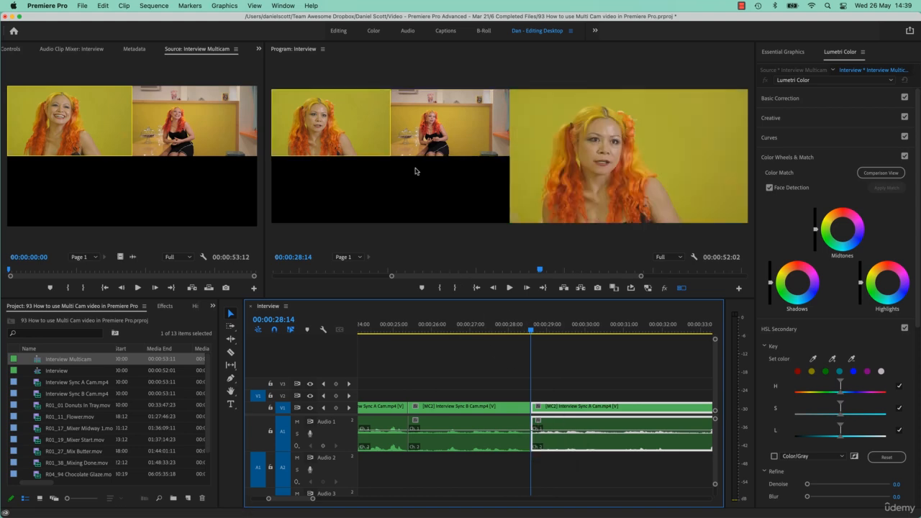
key(2)
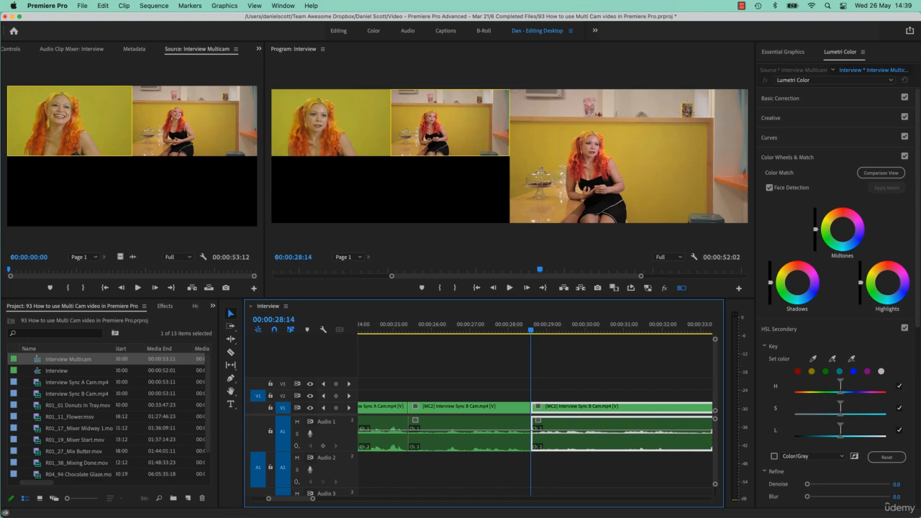
click(508, 375)
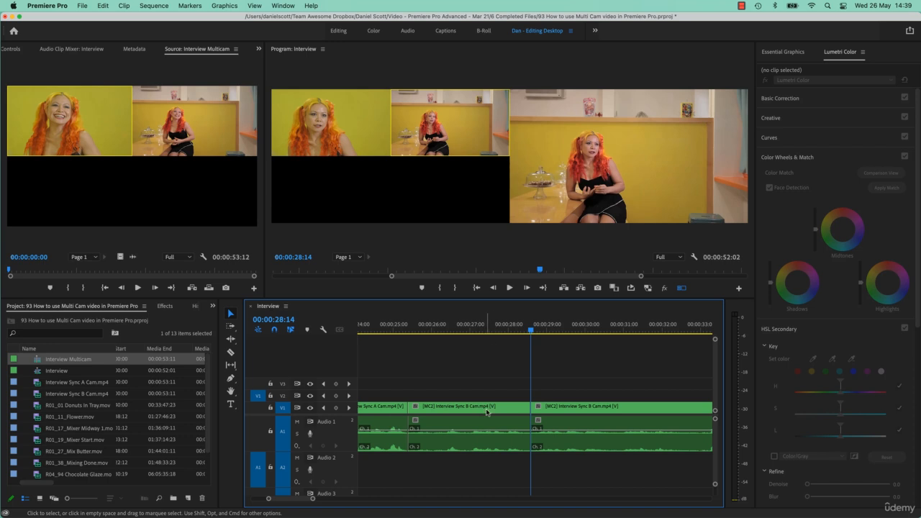
key(super+s)
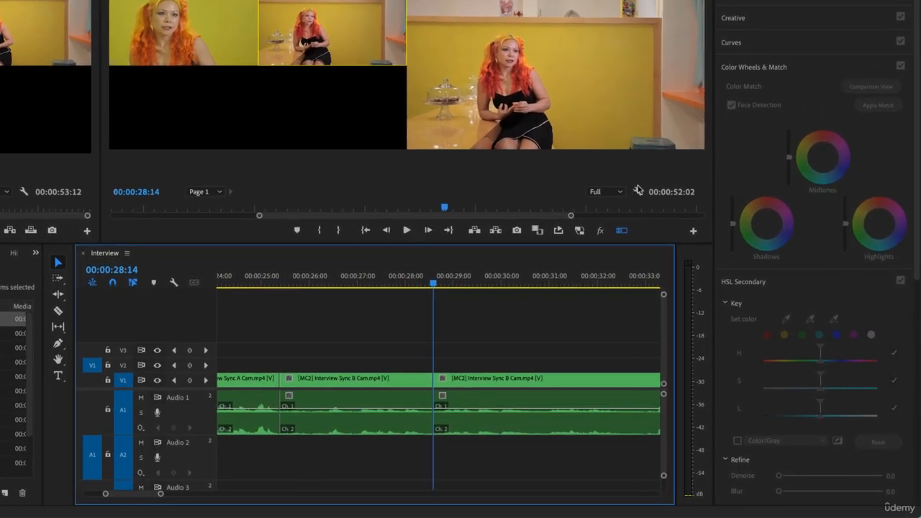
Step: Turn on Multi-Camera Audio Follows Video in the Program Monitor settings
click(637, 190)
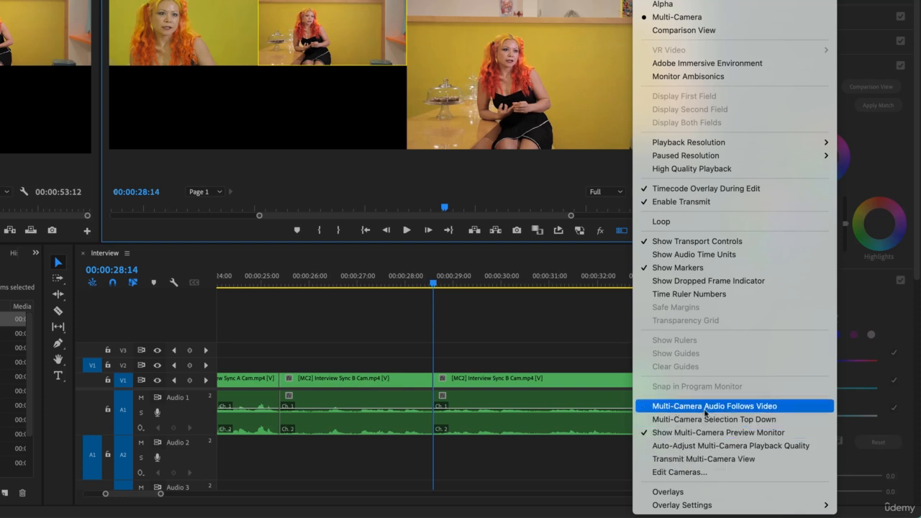
click(705, 407)
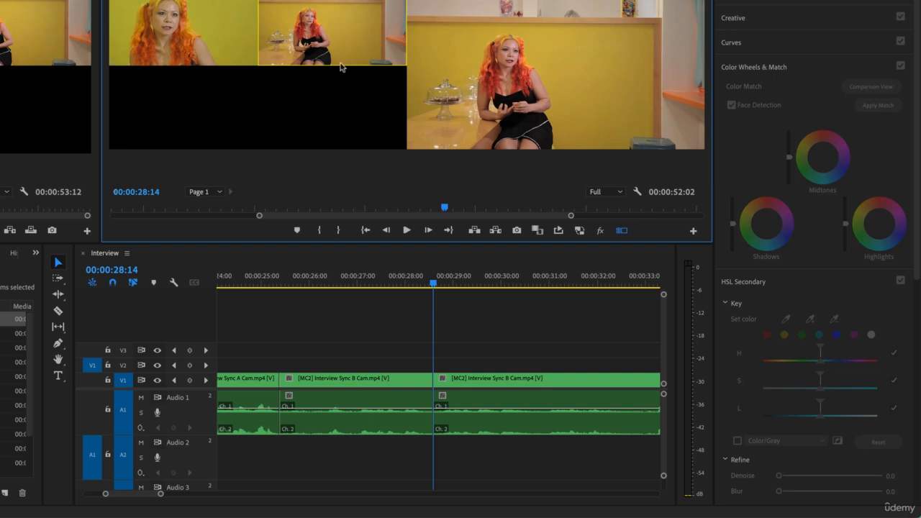
click(693, 231)
click(431, 187)
Step: Reorder the multicam cameras so Interview Sync B Cam is camera 1 and Interview Sync A Cam is camera 2
click(639, 193)
click(658, 407)
click(638, 193)
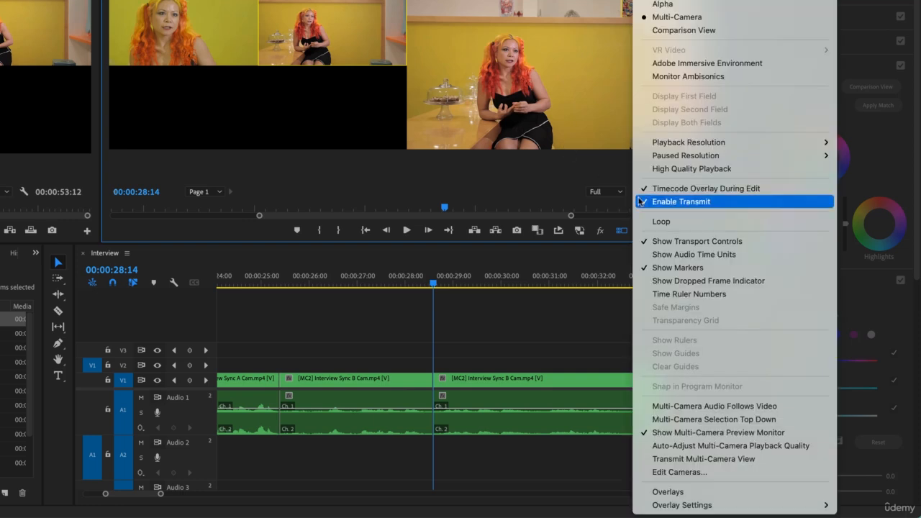
click(716, 473)
click(374, 139)
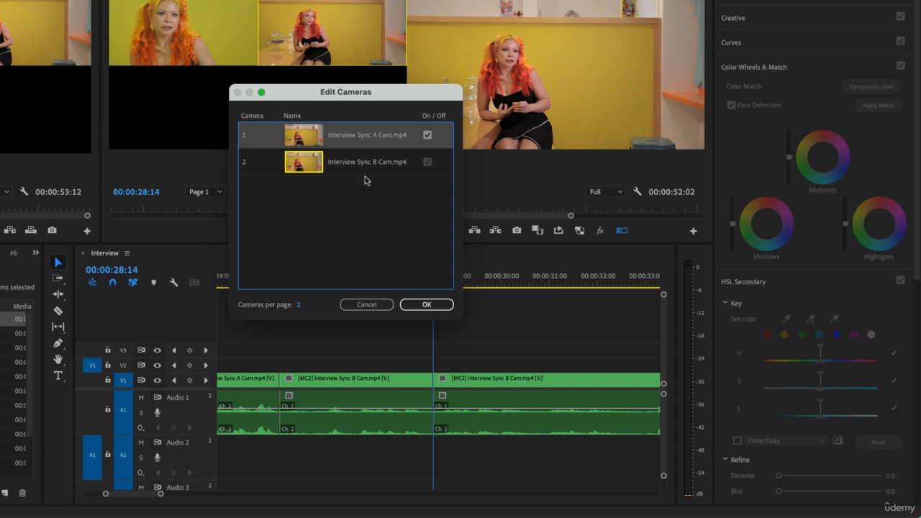
click(367, 165)
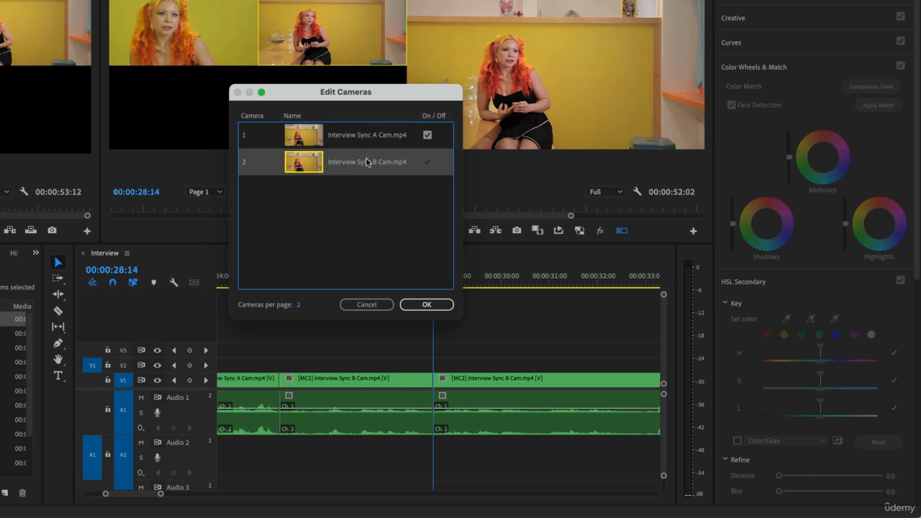
drag(368, 137, 361, 195)
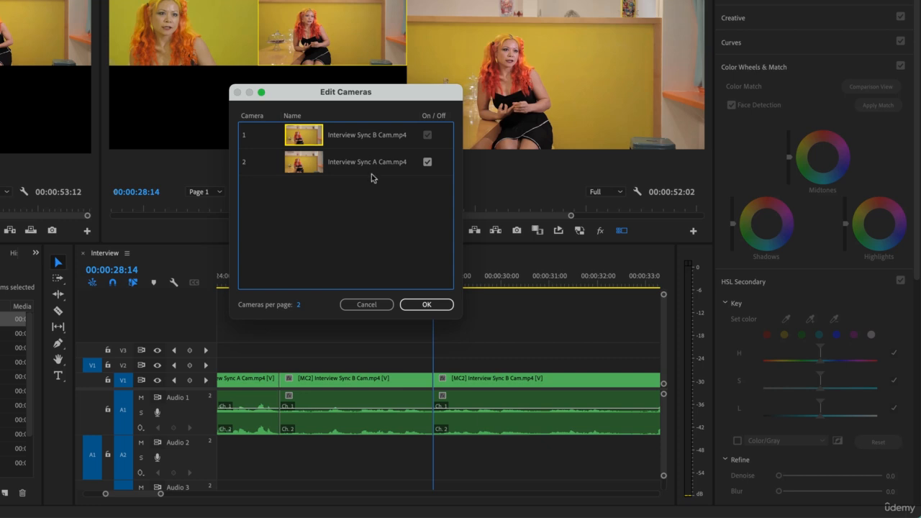
click(427, 162)
click(427, 163)
click(421, 305)
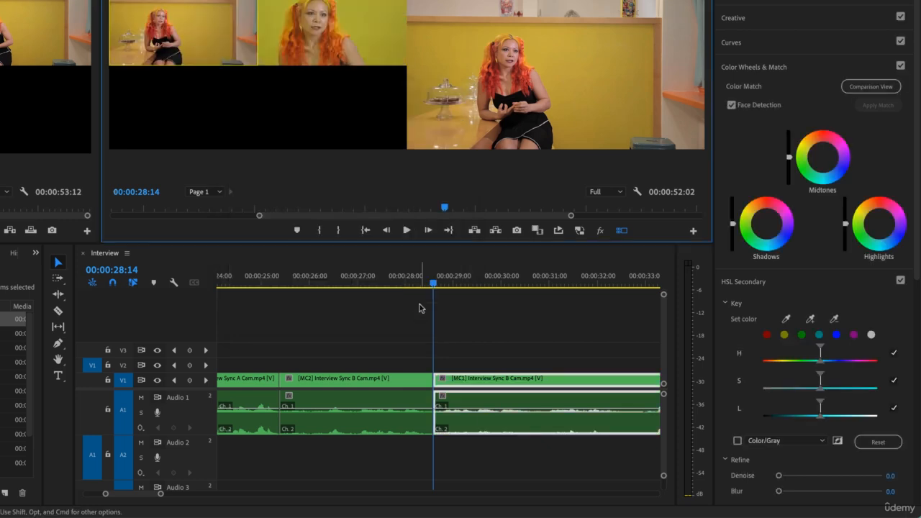
Step: Switch the segment at 00:00:27:09 to camera 1 and then to camera 2 through the clip's multi-camera setting
click(375, 287)
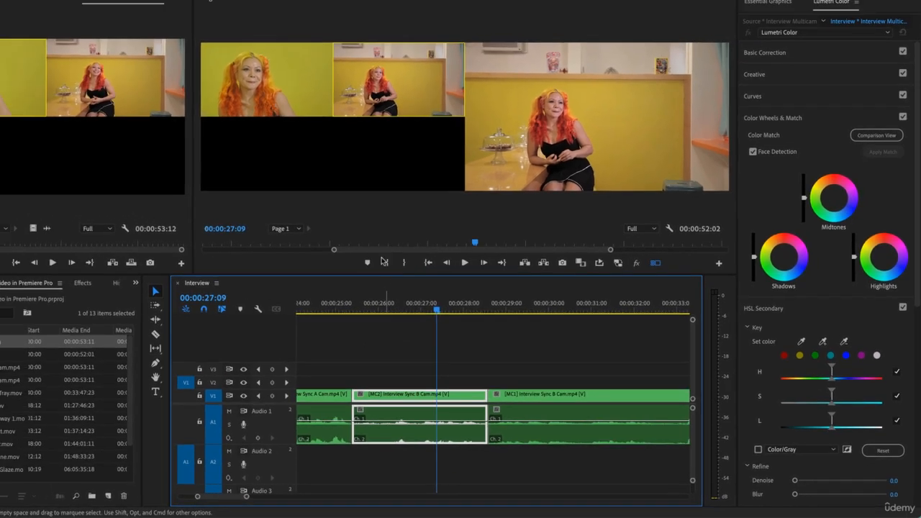
click(287, 75)
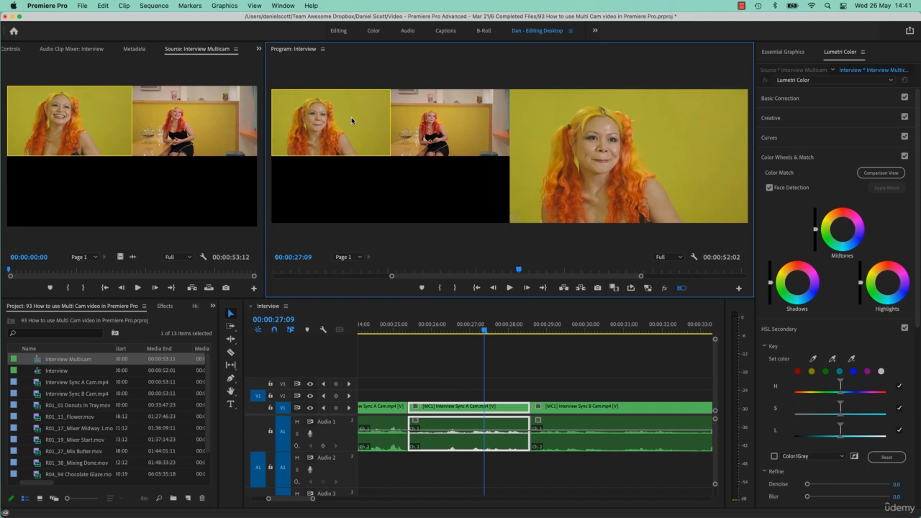
key(2)
key(1)
right_click(440, 411)
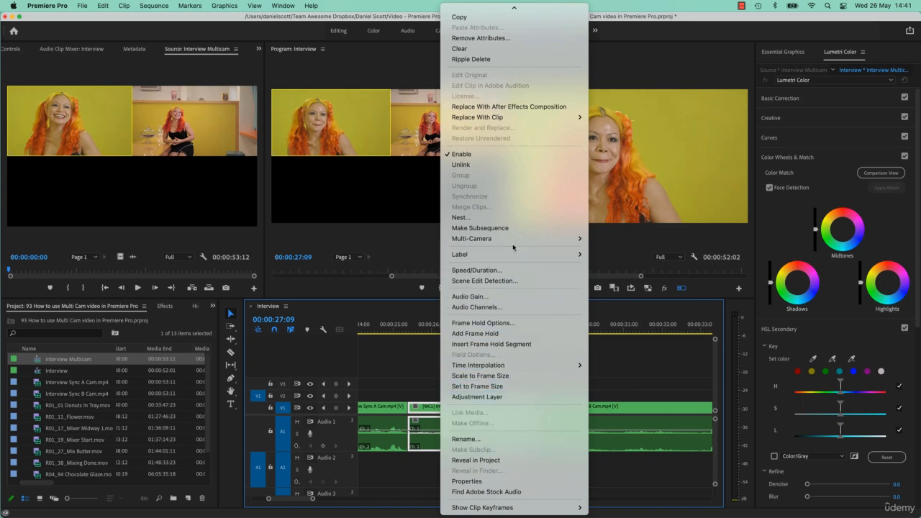
mouse_move(515, 244)
click(602, 277)
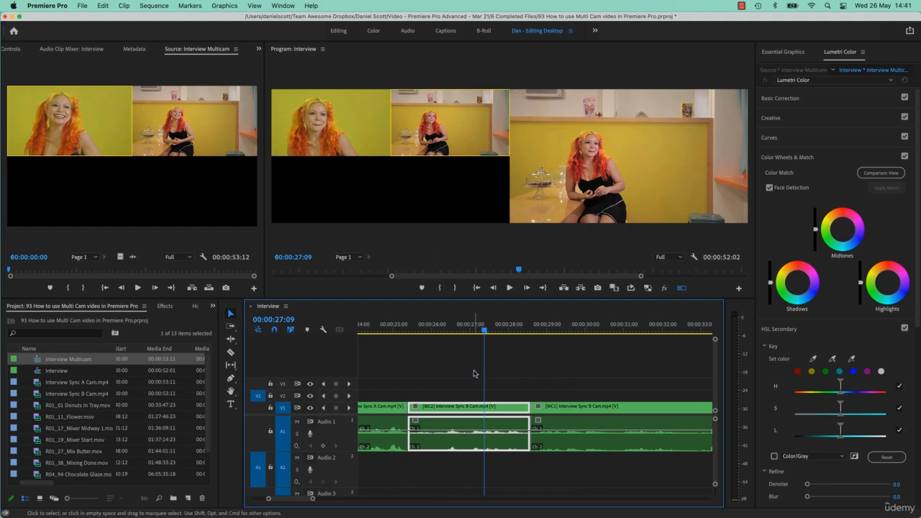
Step: Open the Interview Multicam source sequence in the timeline
click(515, 374)
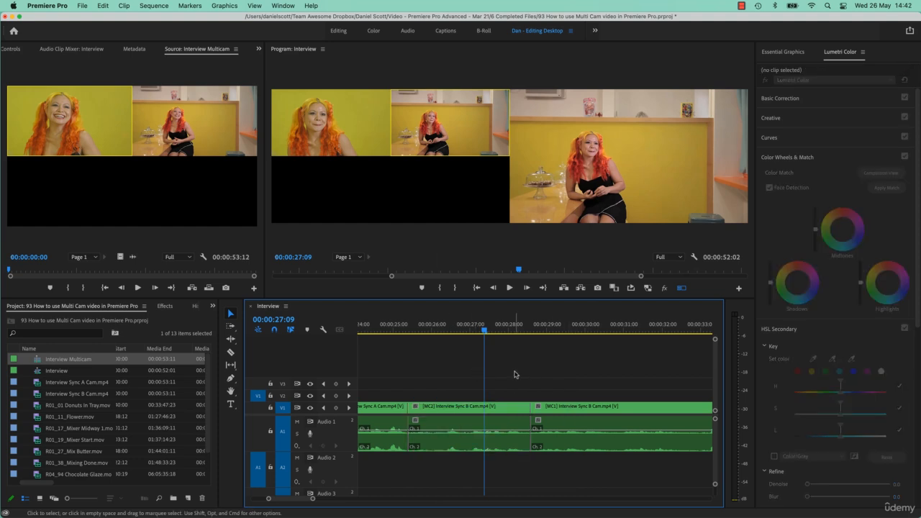
key(backslash)
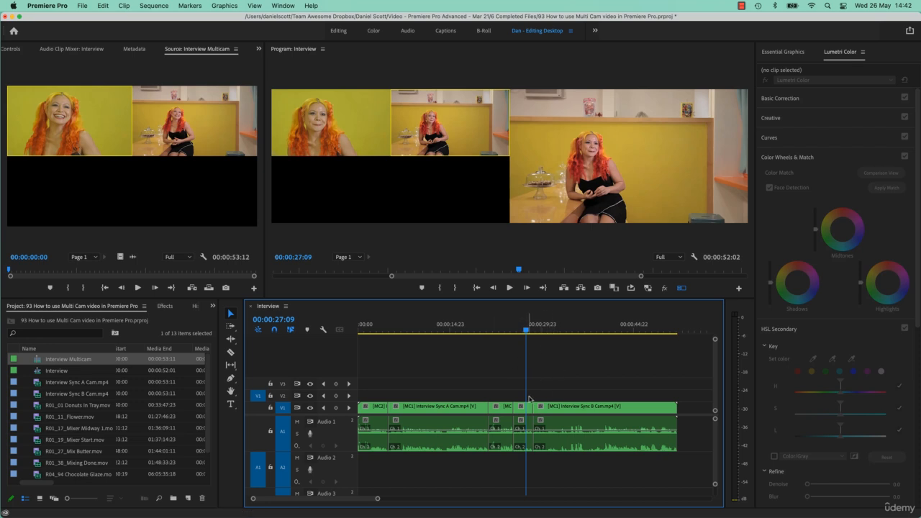
drag(472, 327, 465, 327)
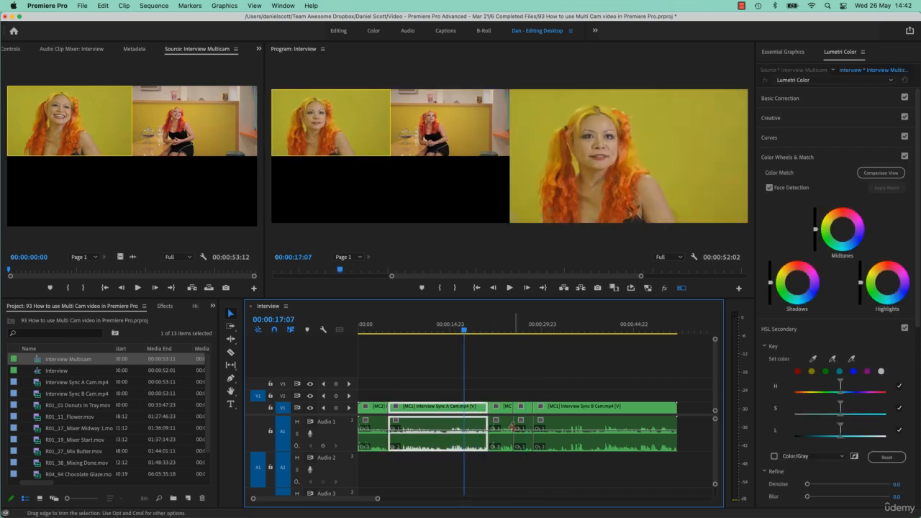
click(507, 408)
click(531, 408)
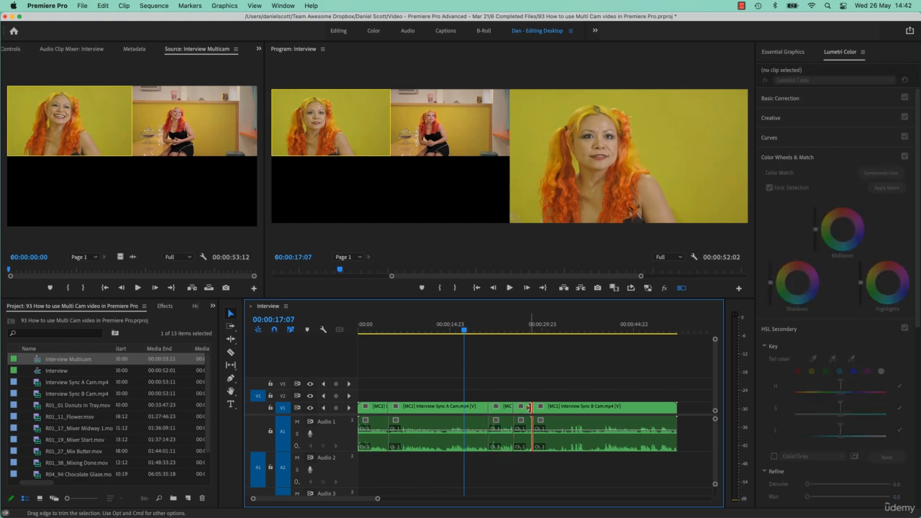
click(522, 410)
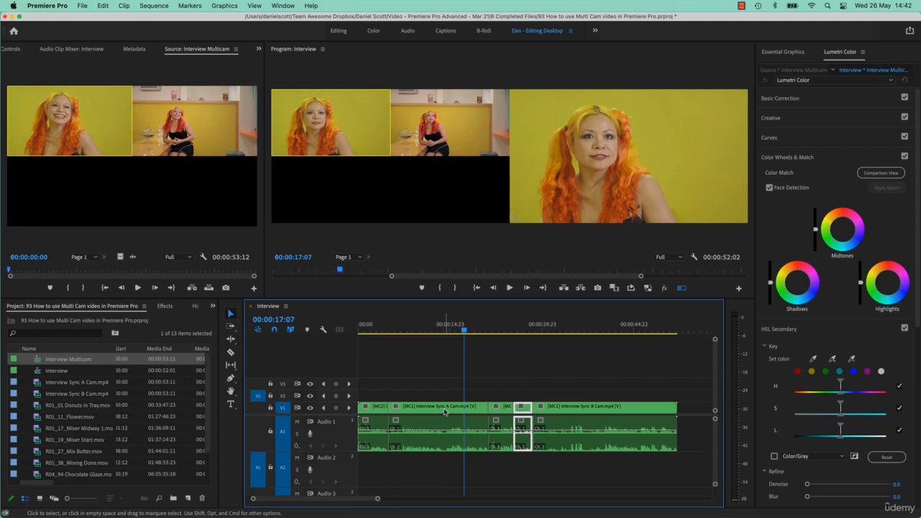
click(52, 372)
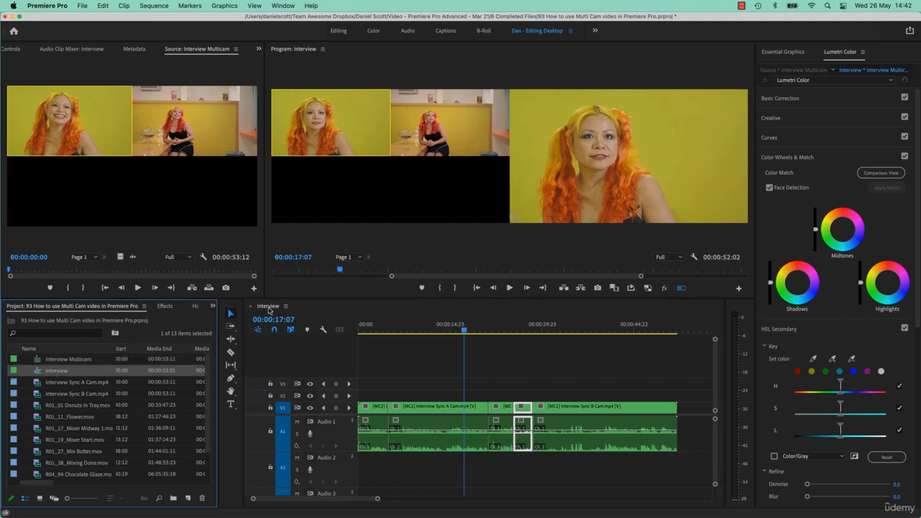
click(72, 361)
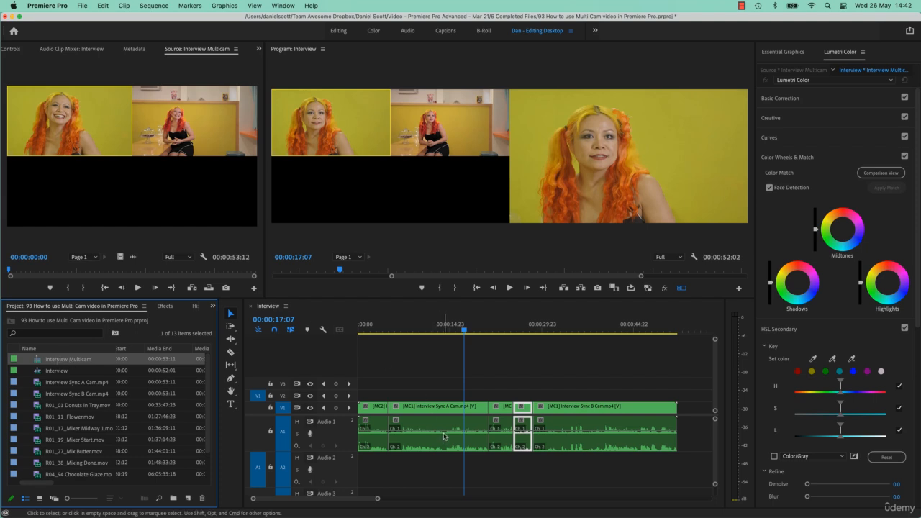
right_click(69, 362)
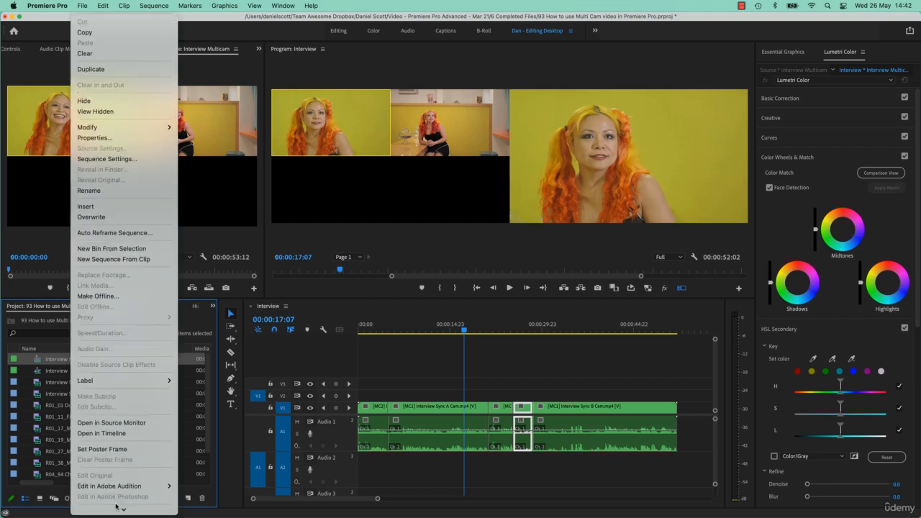
scroll(116, 504, down, 2)
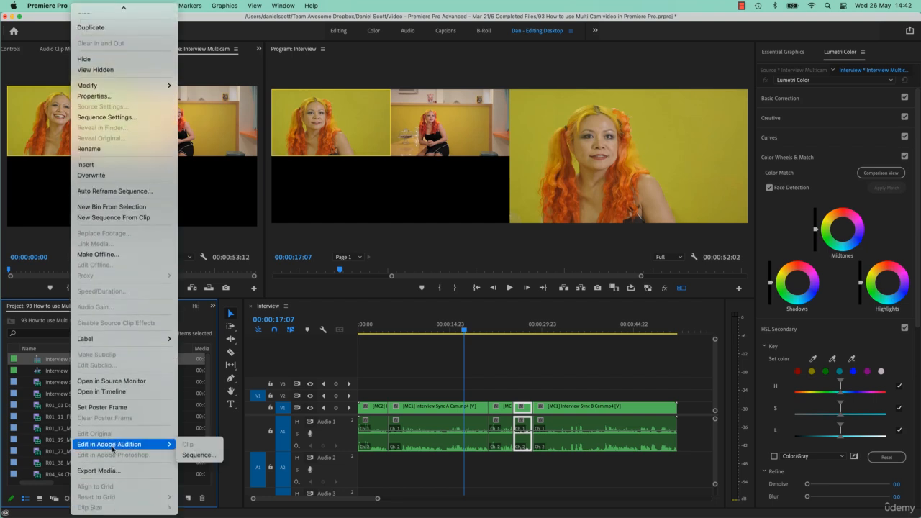
click(101, 392)
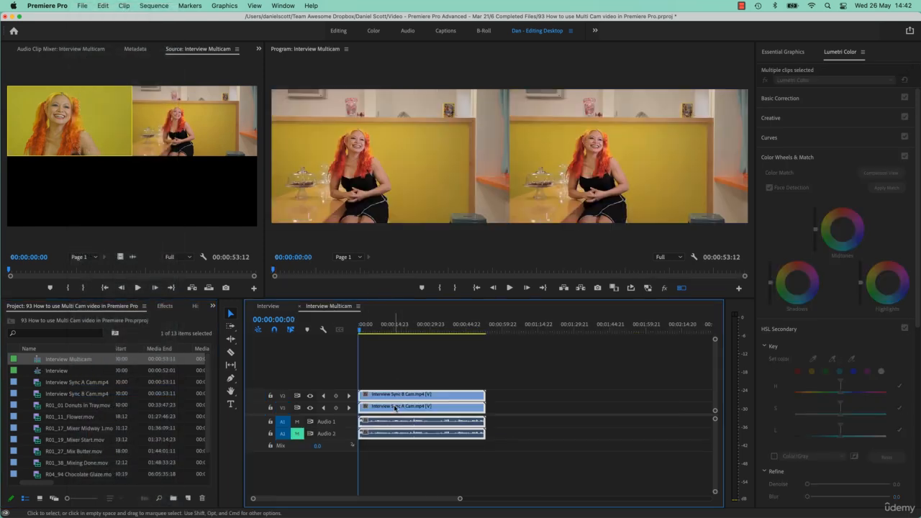
Step: Toggle mute on the Audio 1 and Audio 2 tracks, ending with only Audio 2 muted
click(407, 369)
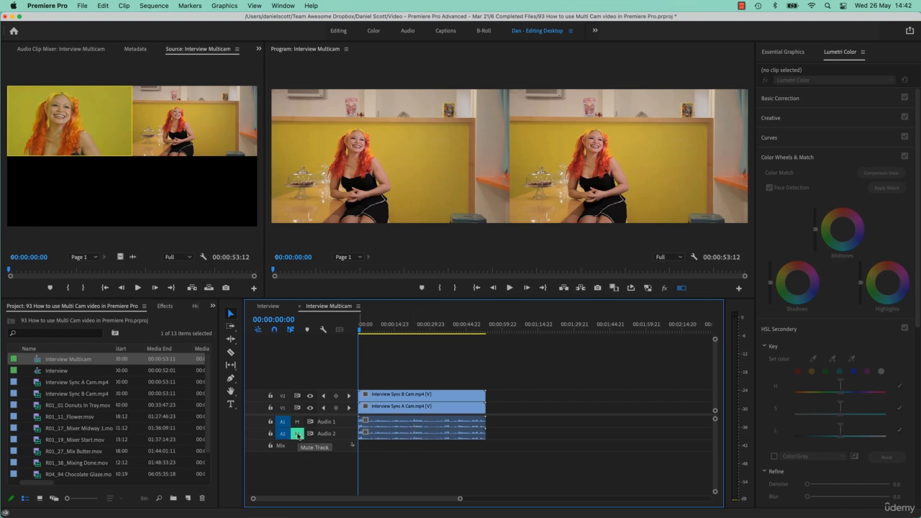
click(297, 423)
click(299, 435)
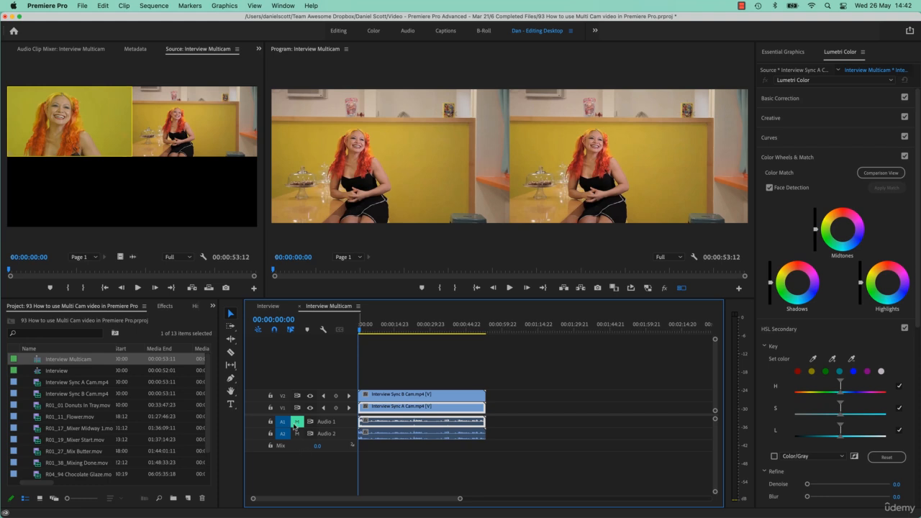
click(296, 433)
click(299, 422)
Step: Slide the Interview Sync B Cam clip on V2 so it starts at 00:00:16:09
click(389, 394)
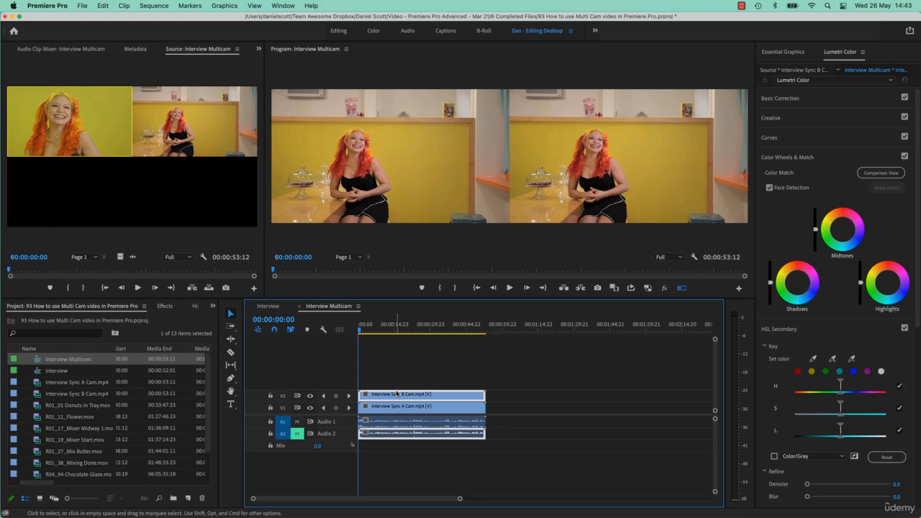
click(397, 321)
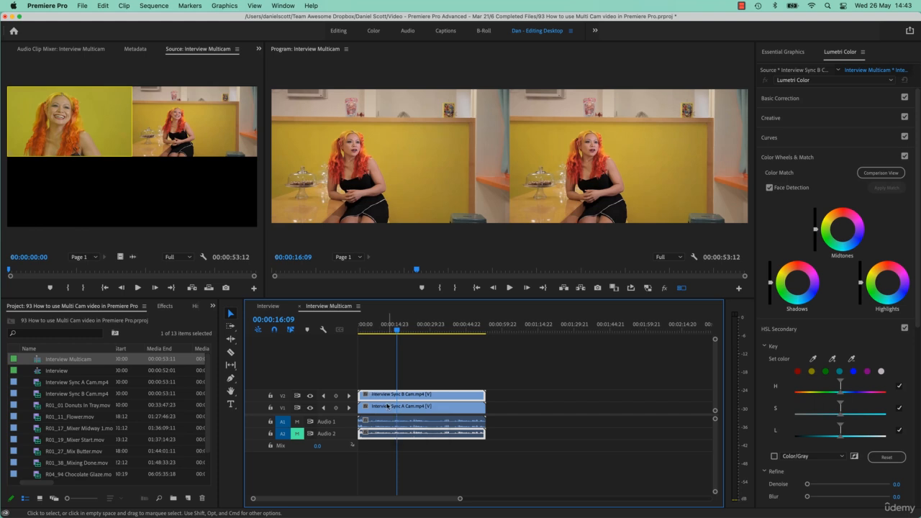
drag(359, 395, 397, 394)
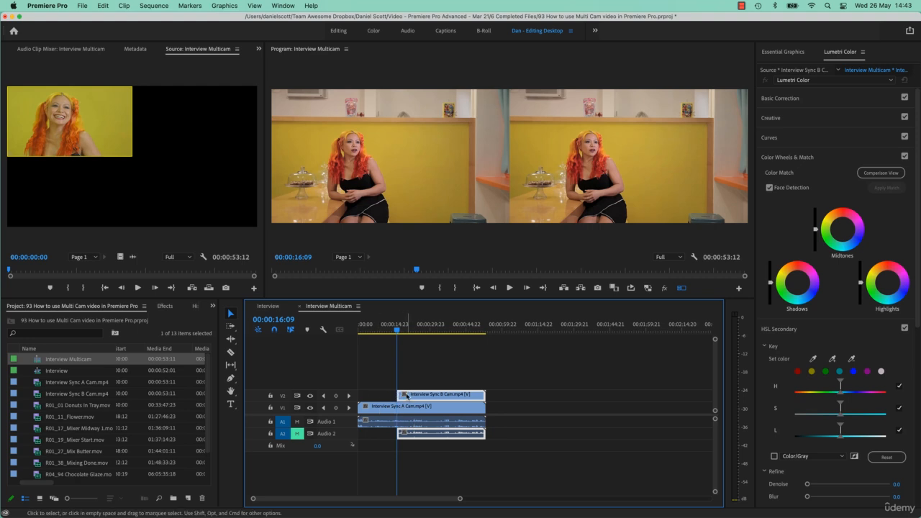
Step: Scrub through the Interview Multicam sequence to compare the offset angles
click(380, 333)
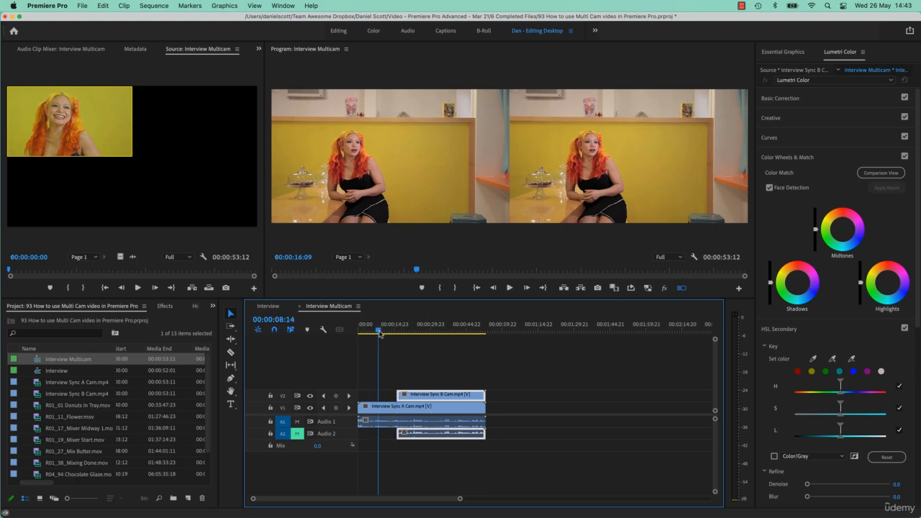
click(408, 331)
click(378, 329)
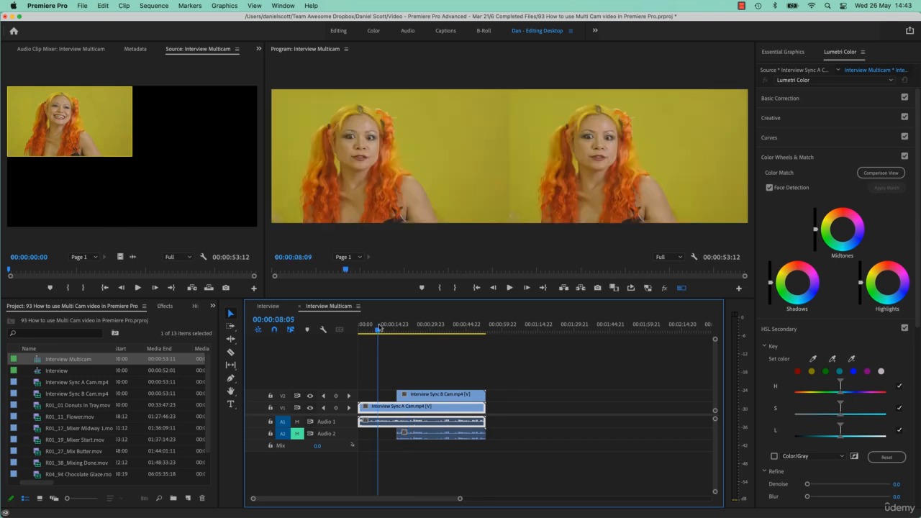
click(422, 326)
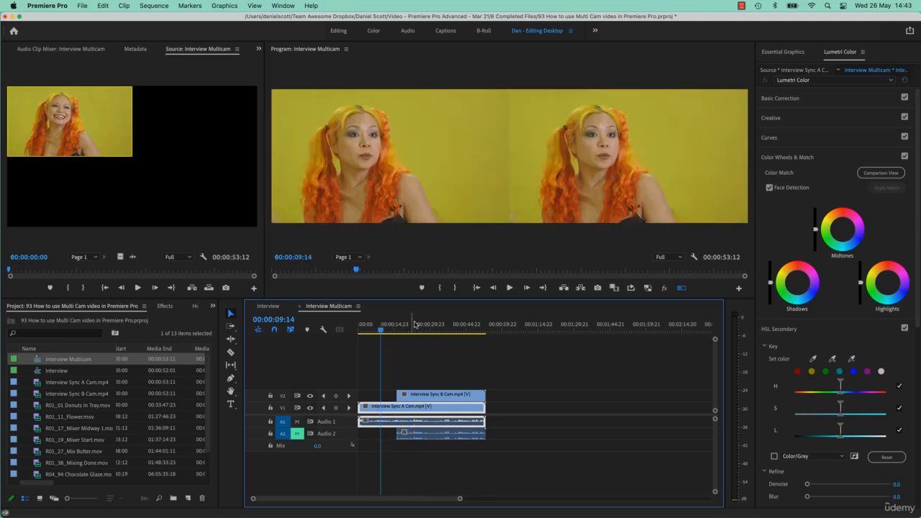
click(435, 325)
Step: Turn off the multi-camera view in the Program Monitor, toggling the V2 track output
click(443, 395)
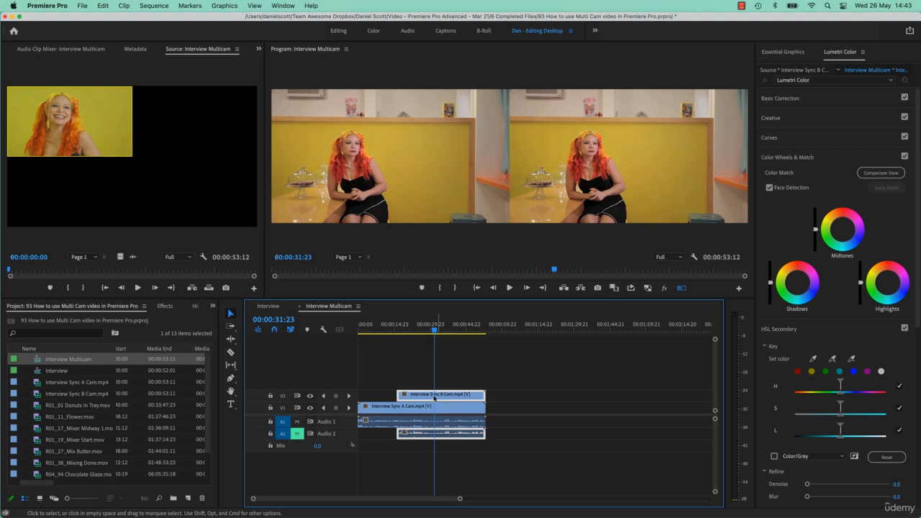
click(310, 396)
click(310, 396)
click(683, 292)
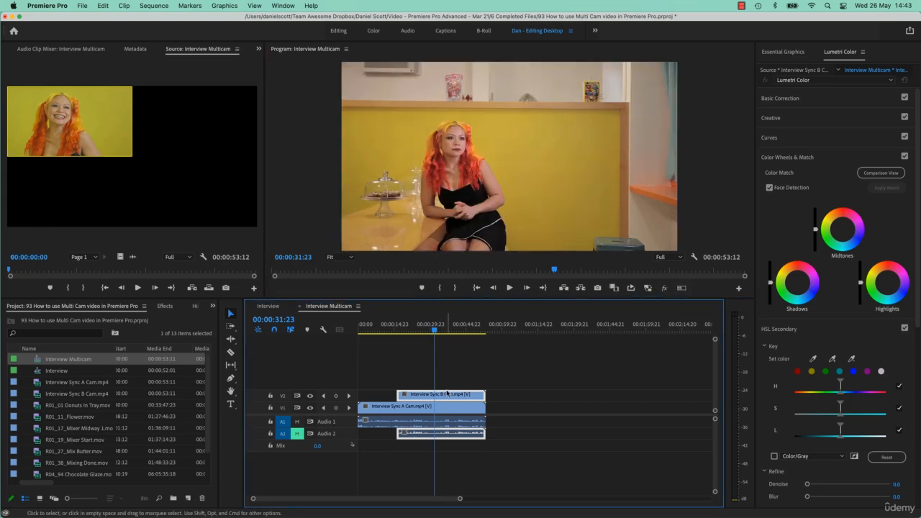
click(310, 398)
click(310, 397)
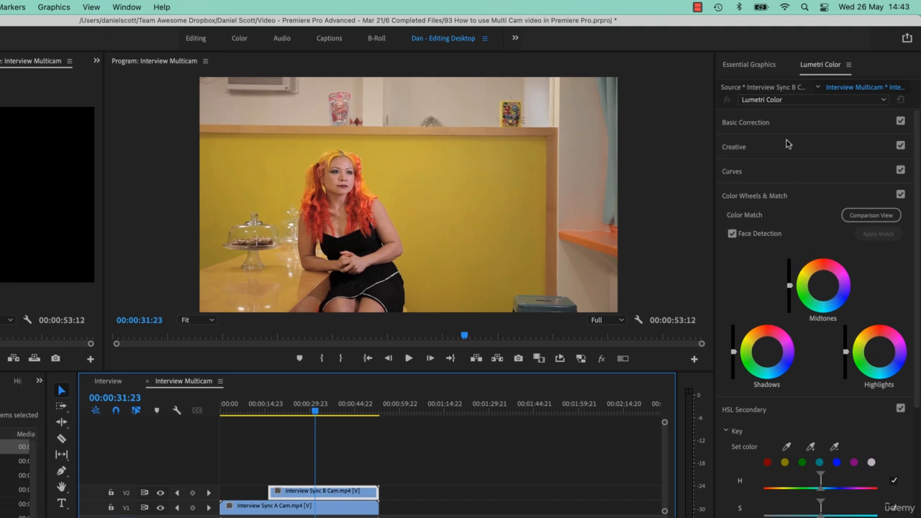
Step: Apply Auto tone correction in Lumetri Basic Correction to the Interview Sync B Cam clip
click(810, 101)
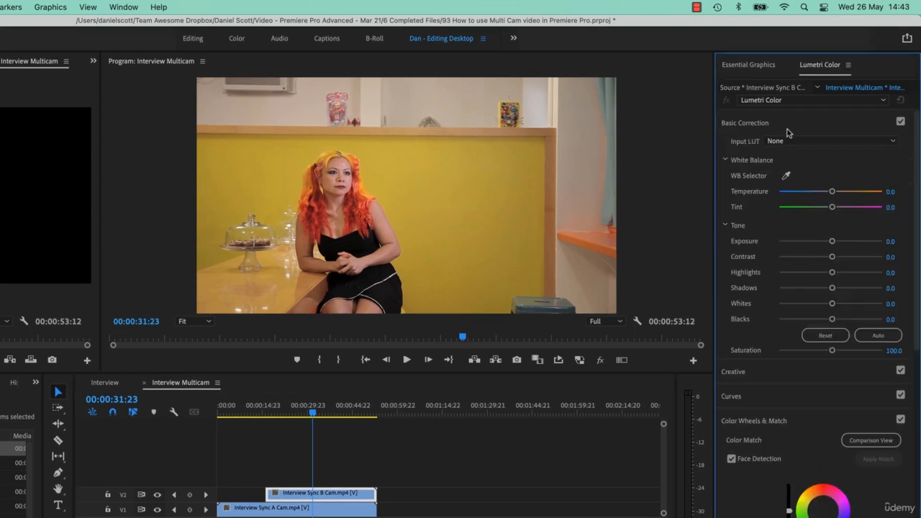
click(877, 336)
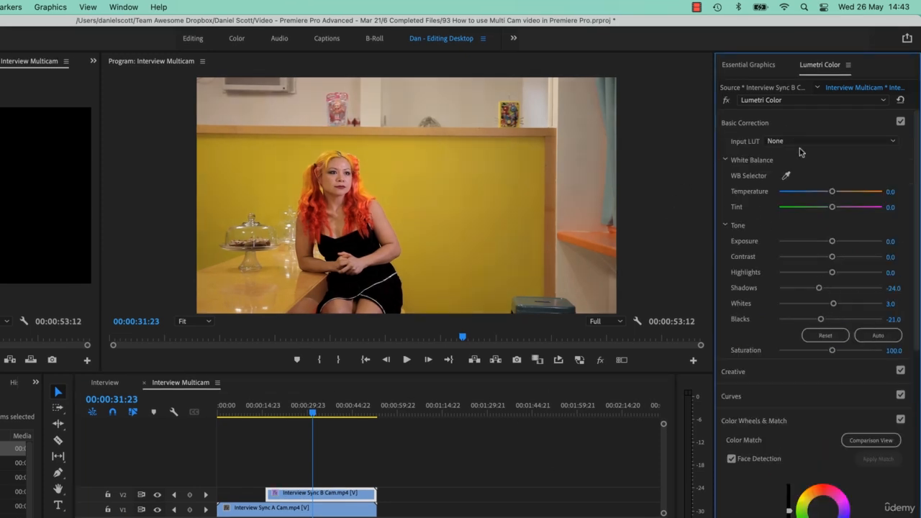
click(815, 122)
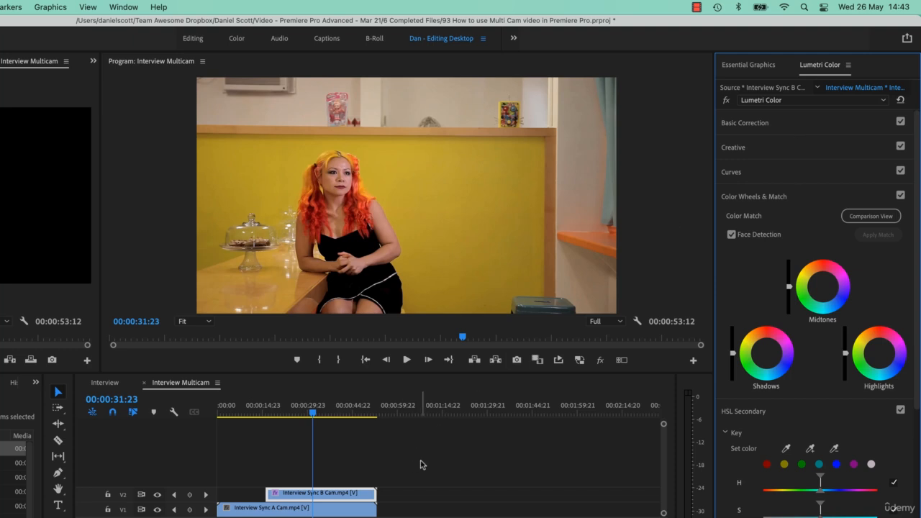
click(248, 409)
click(290, 413)
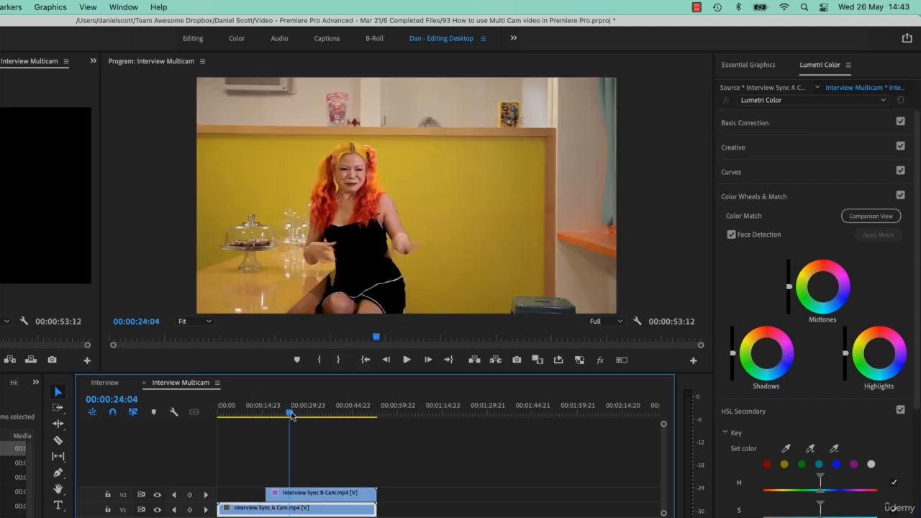
Step: Open the Lumetri Comparison View with the playhead at 00:00:09:00 on the Interview Sync A Cam clip
click(245, 412)
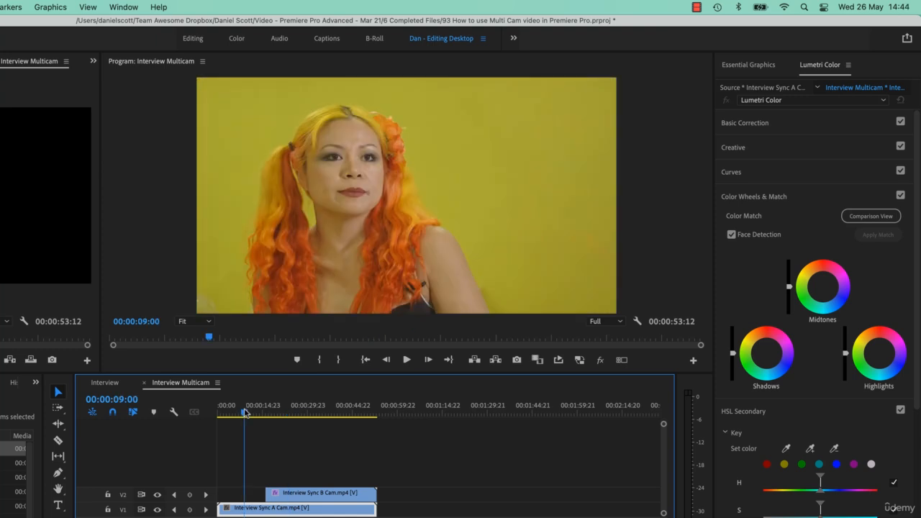
click(808, 201)
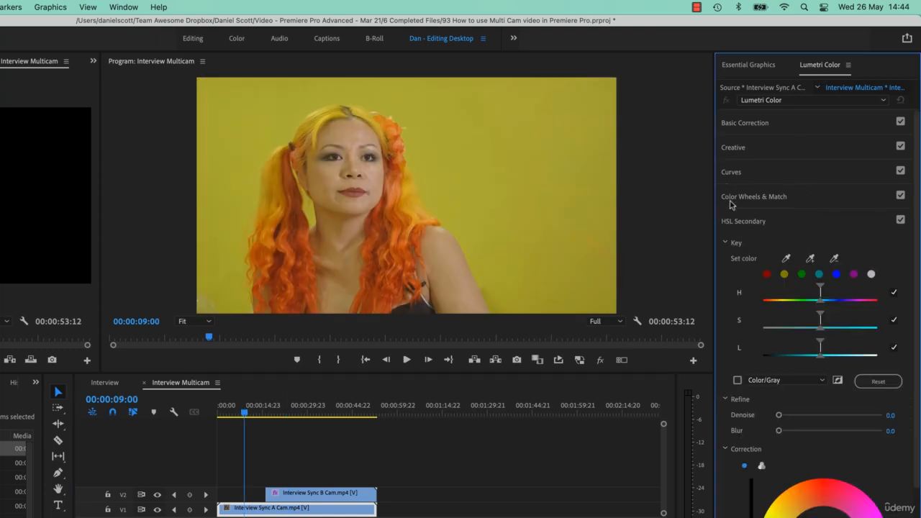
click(811, 205)
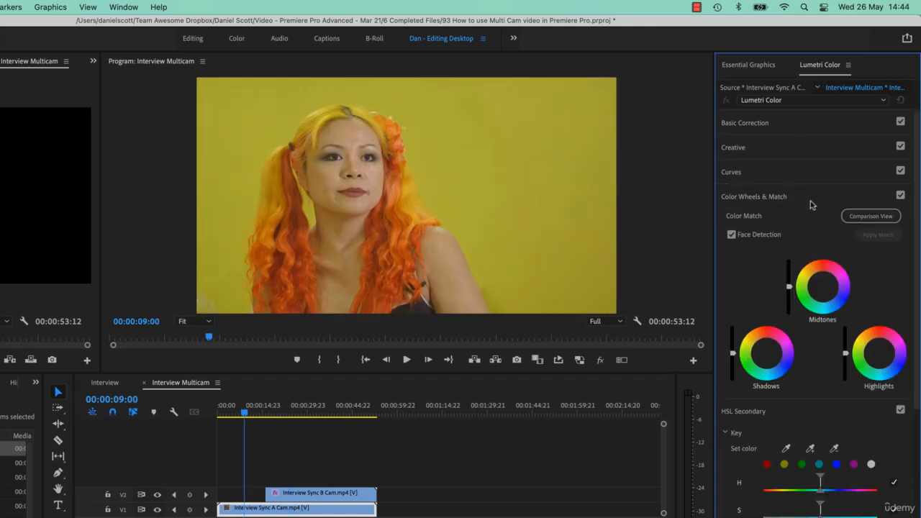
click(873, 220)
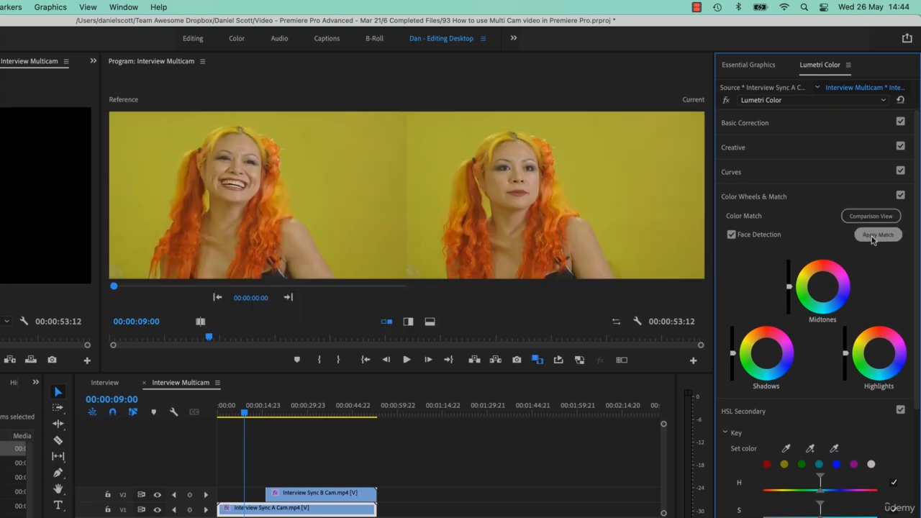
Step: Set the comparison reference frame to 00:00:27:16 and move the playhead to 00:00:33:09
click(251, 298)
drag(251, 298, 403, 303)
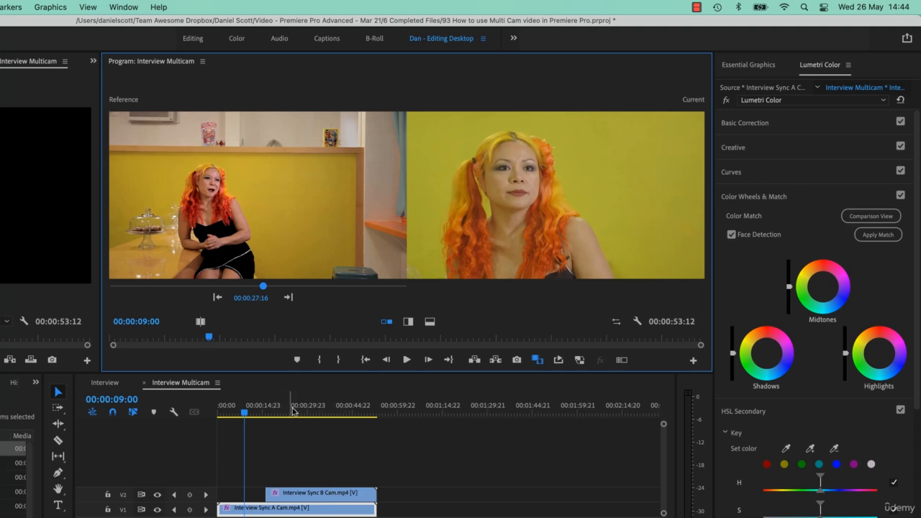
click(318, 410)
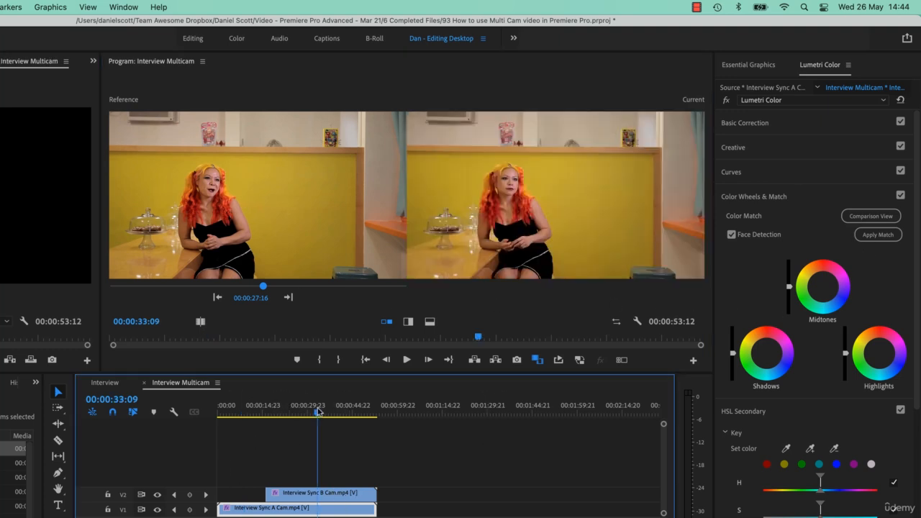
Step: Apply a color match to the Interview Sync B Cam clip against the reference at 00:00:06:21, and undo it
click(330, 496)
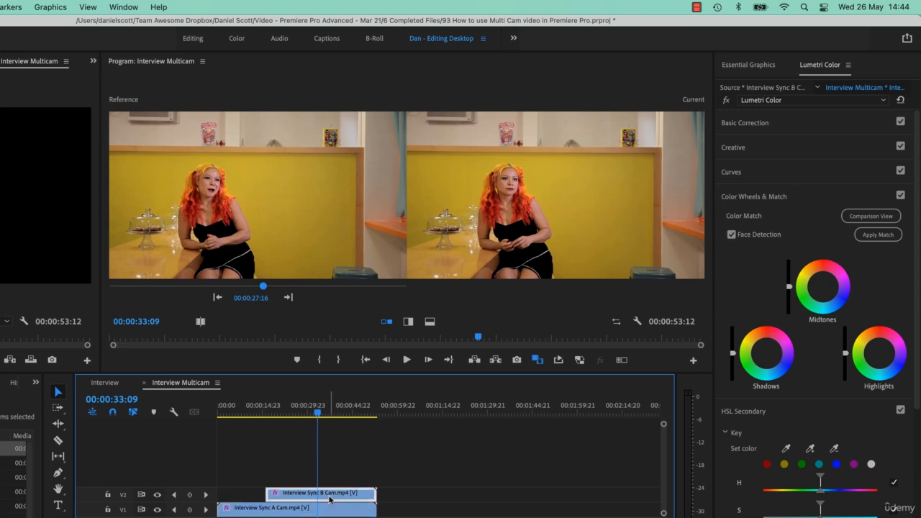
drag(263, 286, 150, 286)
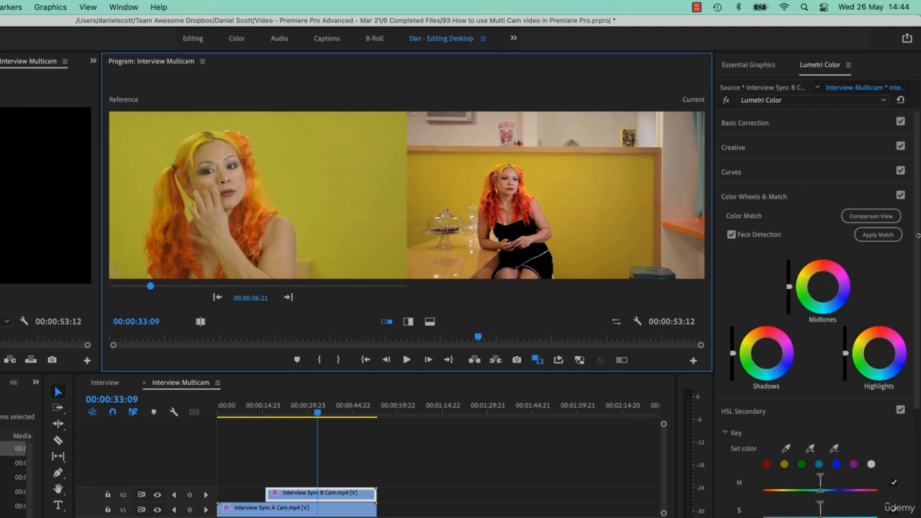
click(878, 240)
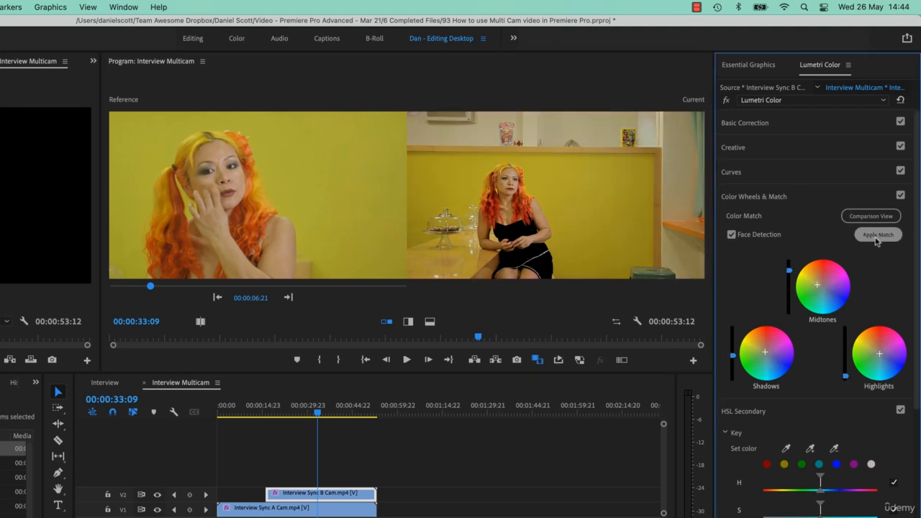
key(super+z)
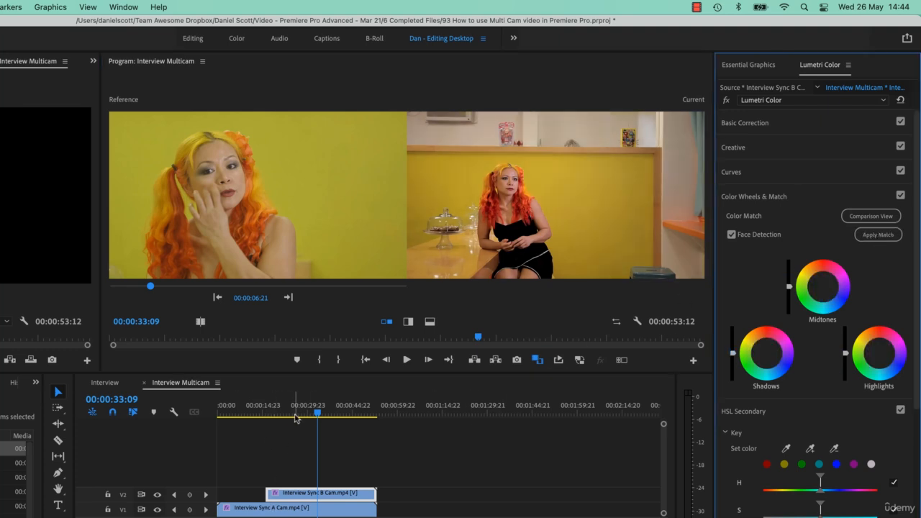
Step: Match the Interview Sync A Cam clip's color to the B Cam reference frame at 00:00:25:16
drag(295, 417, 235, 413)
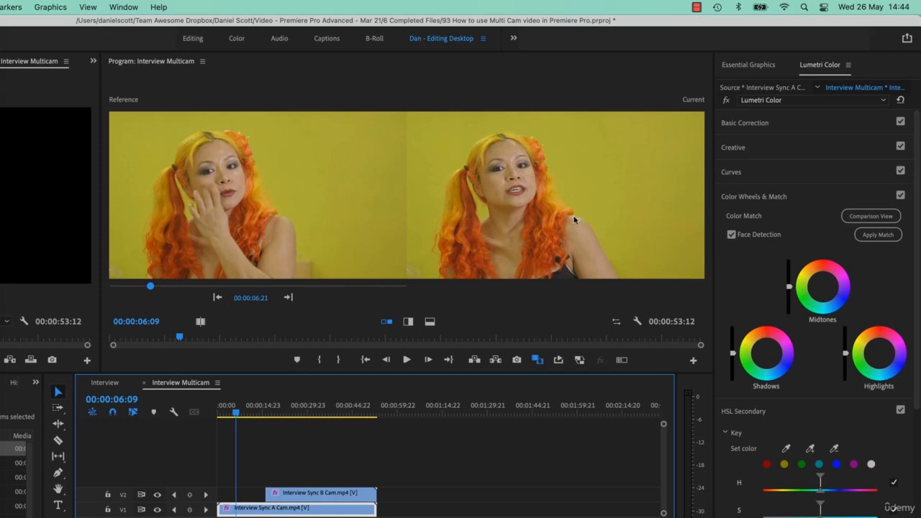
click(255, 300)
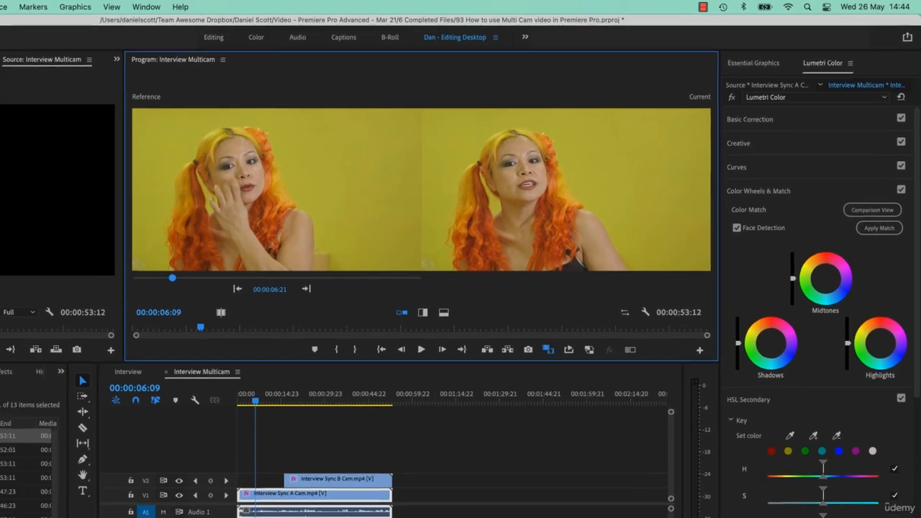
drag(270, 290, 419, 289)
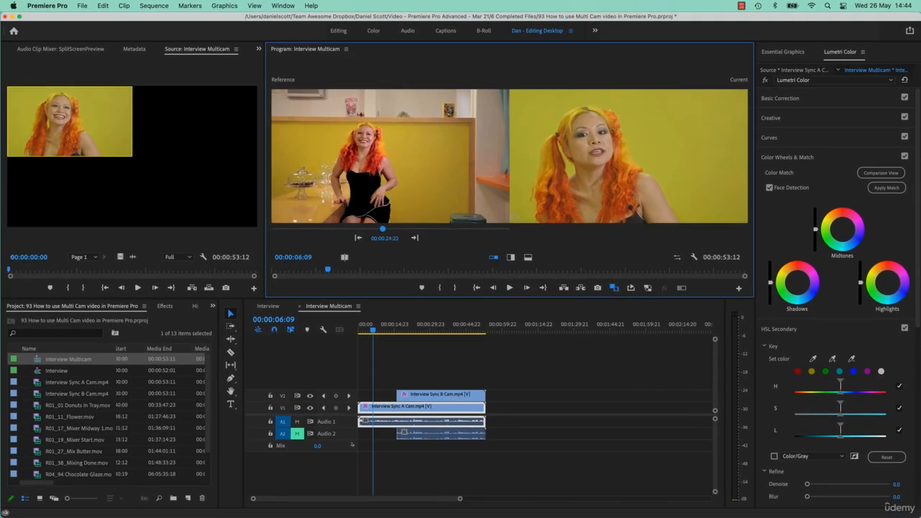
drag(382, 228, 385, 228)
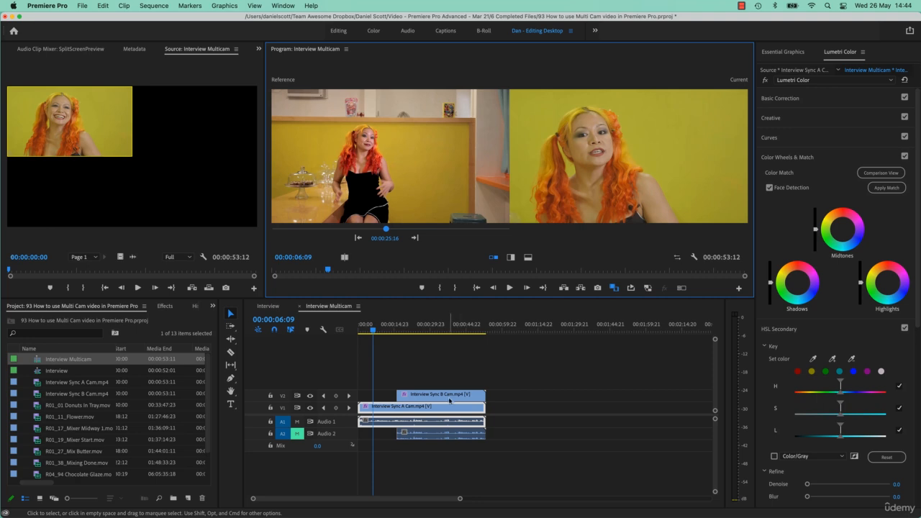
click(388, 409)
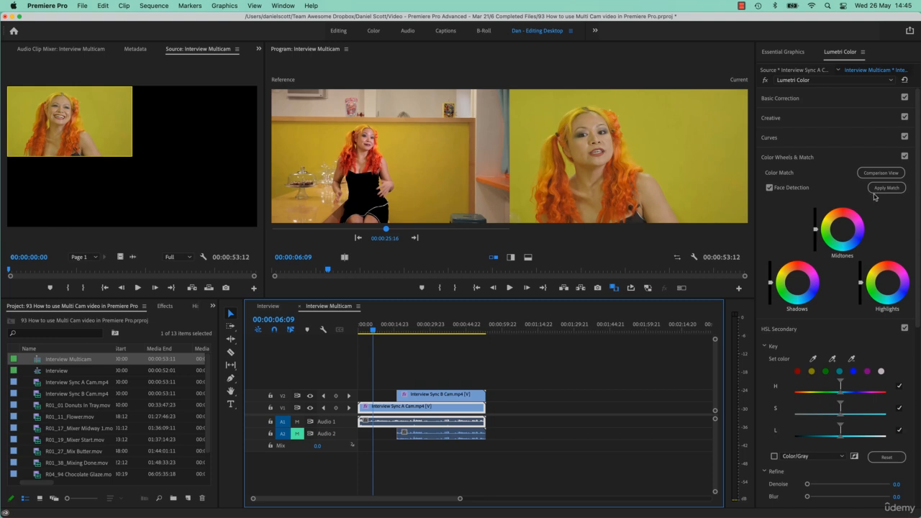
click(874, 191)
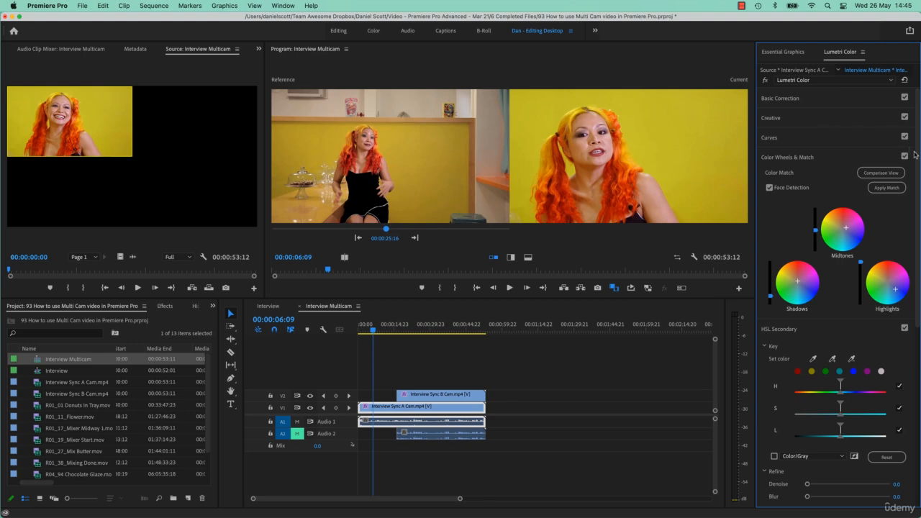
Step: Toggle the Color Wheels & Match effect and the split view to compare the matched result
click(905, 156)
click(904, 156)
click(510, 258)
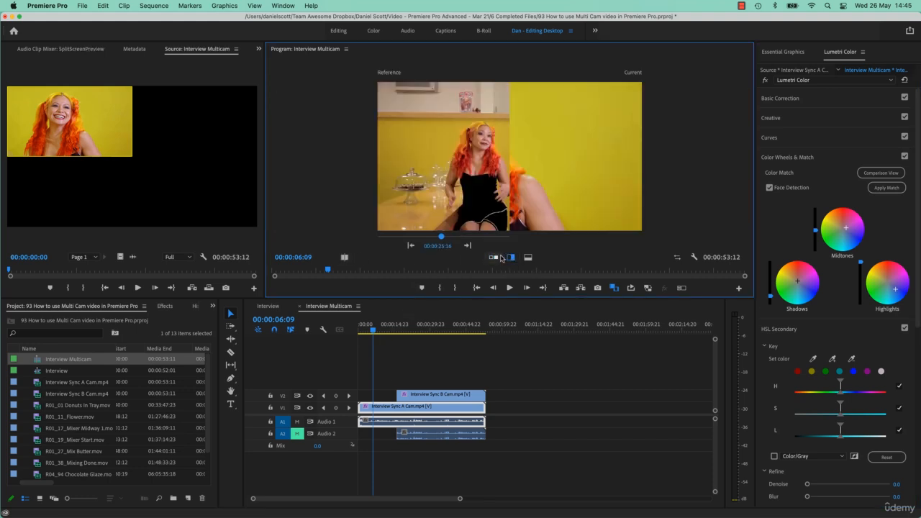
click(494, 257)
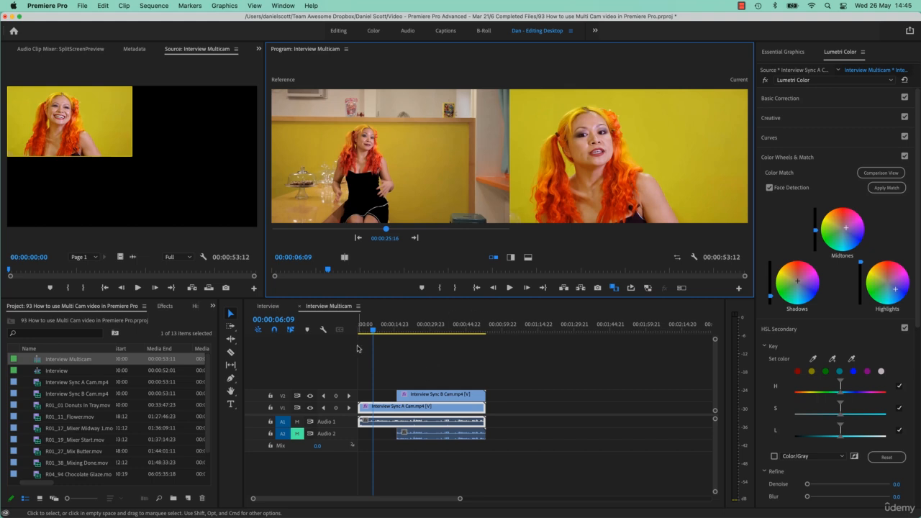
Step: Move the Interview Sync B Cam clip to the start of V2 in the Interview Multicam sequence
drag(395, 394, 358, 393)
click(409, 397)
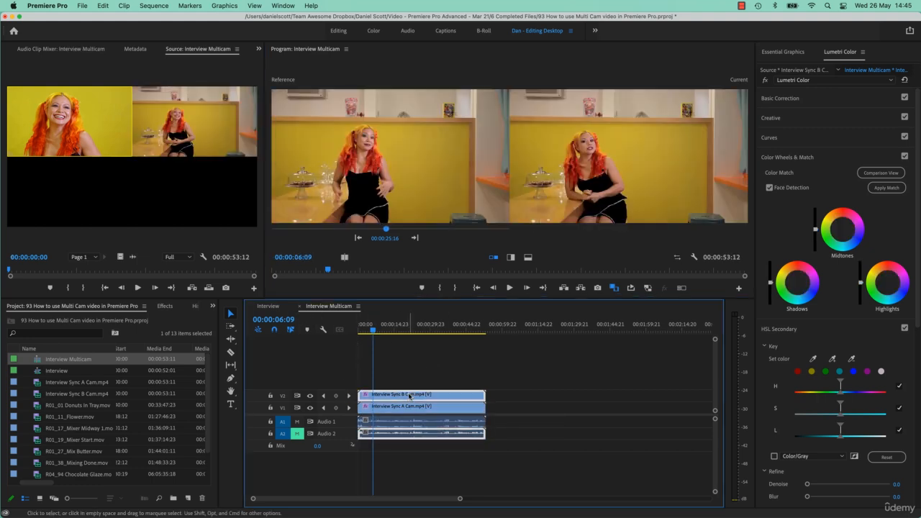
click(410, 411)
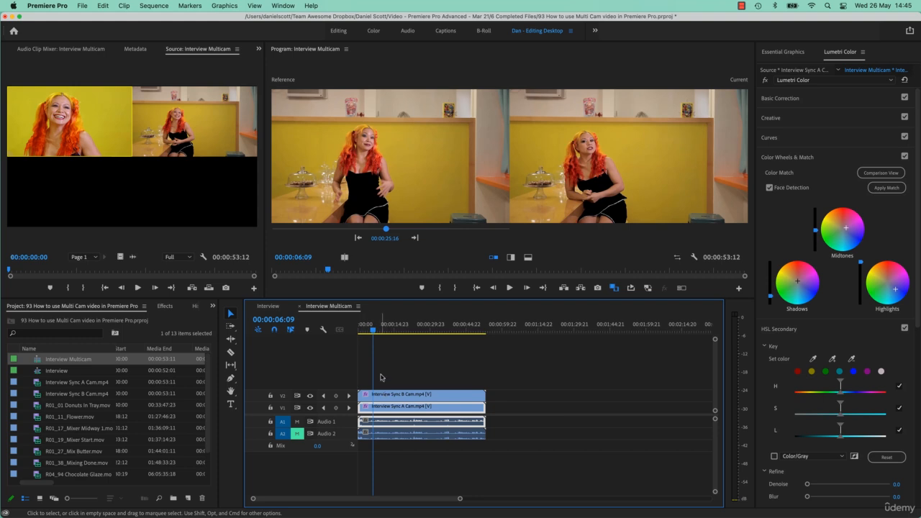
Step: In the Interview sequence, try flattening the single multicam clip under the playhead, and undo it
click(300, 307)
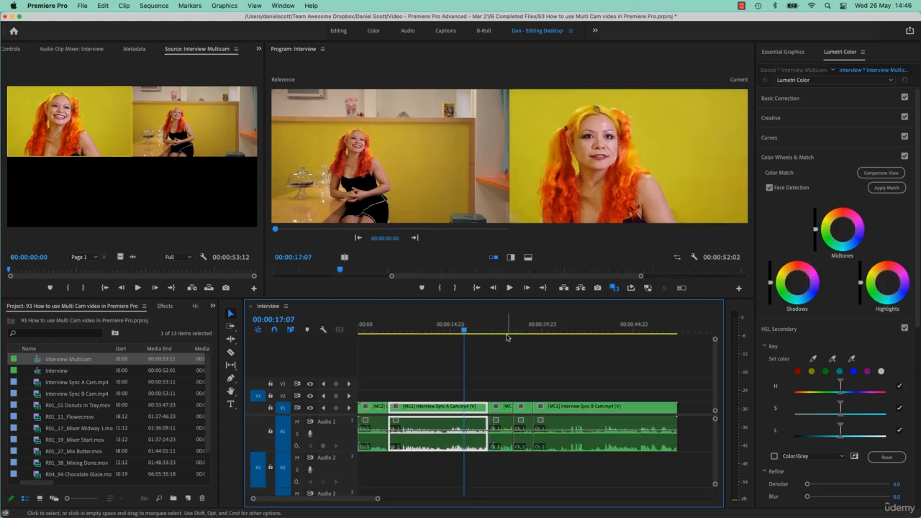
drag(508, 327, 552, 325)
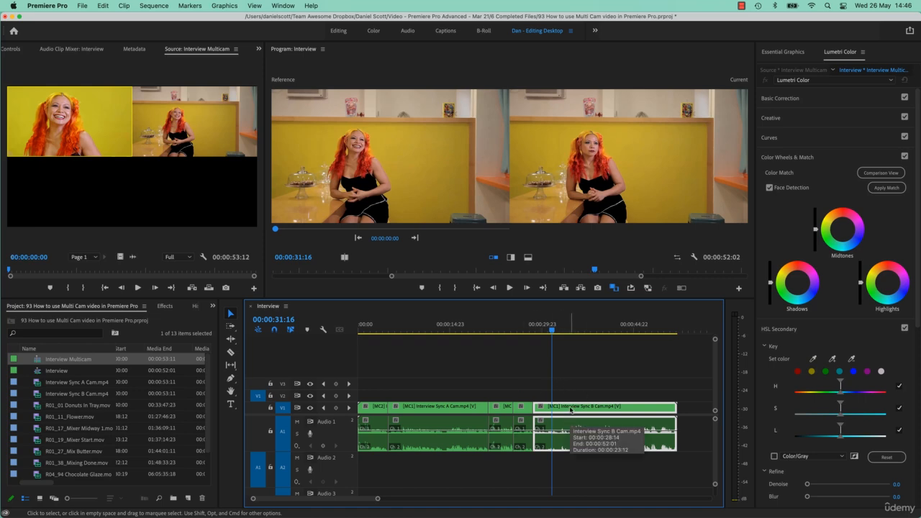
right_click(570, 410)
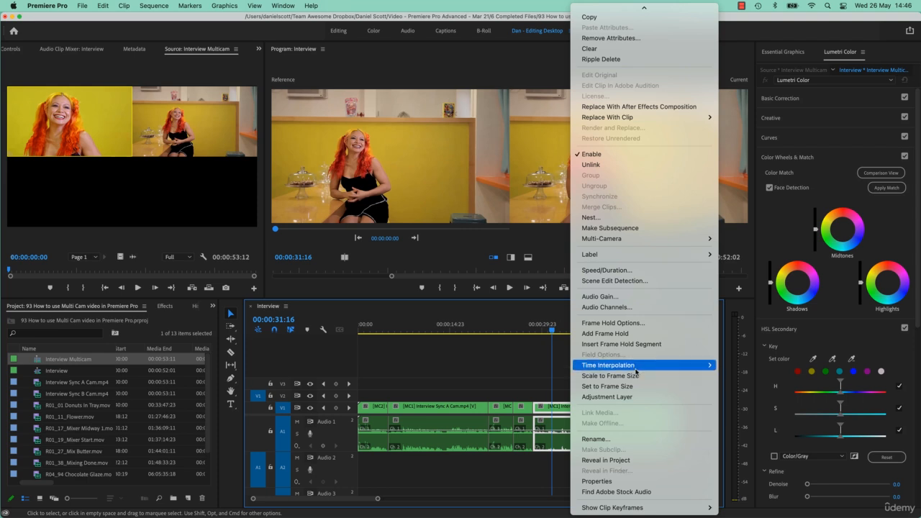
mouse_move(648, 239)
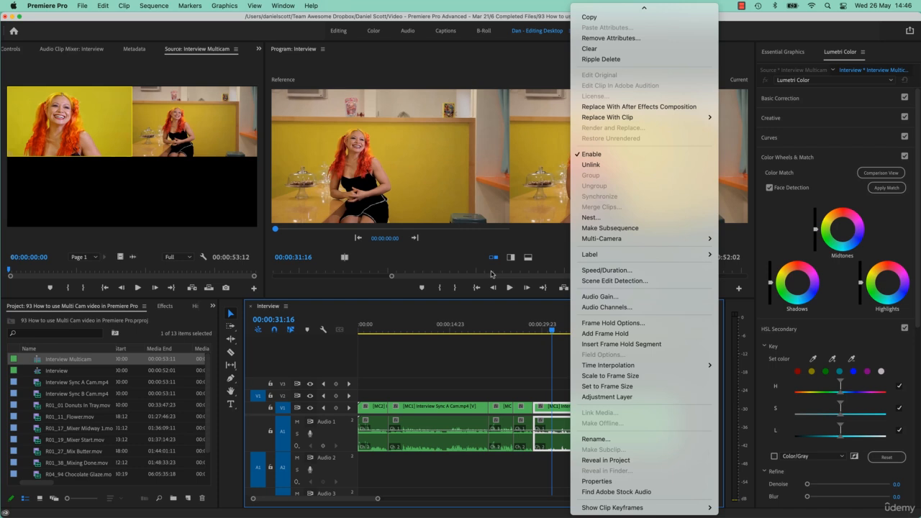
mouse_move(613, 240)
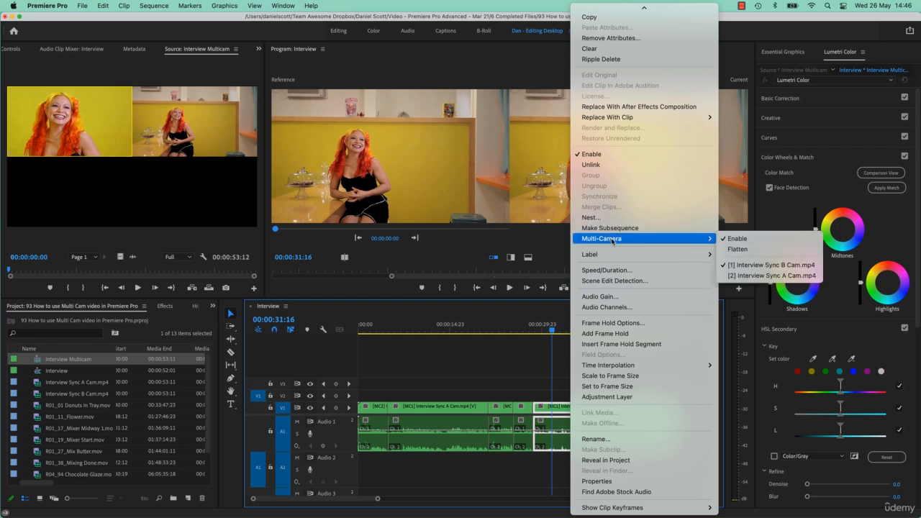
click(764, 249)
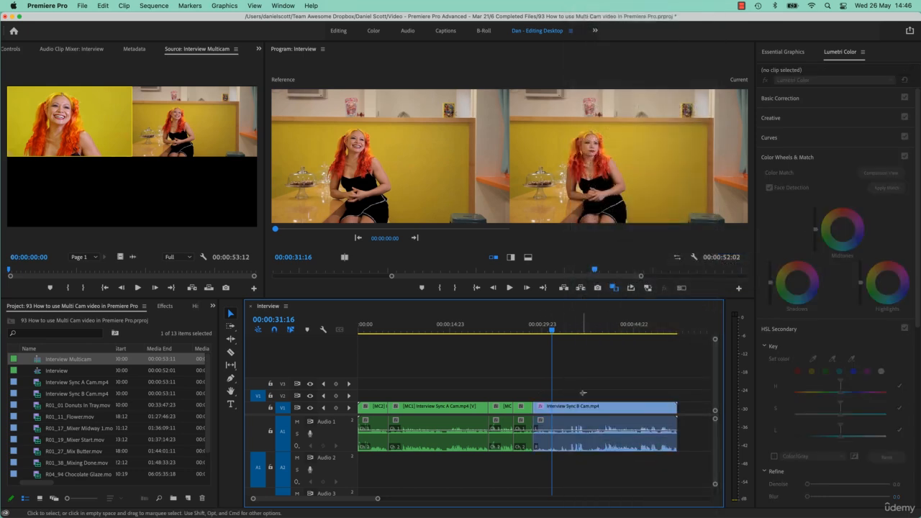
drag(585, 393, 360, 438)
key(super+z)
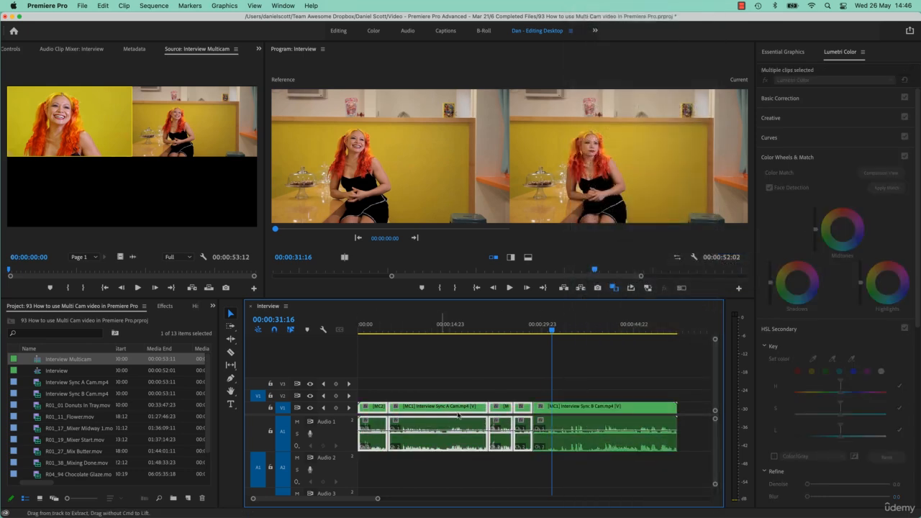
Step: Select all multicam clips in the Interview sequence and flatten them
drag(581, 383, 355, 430)
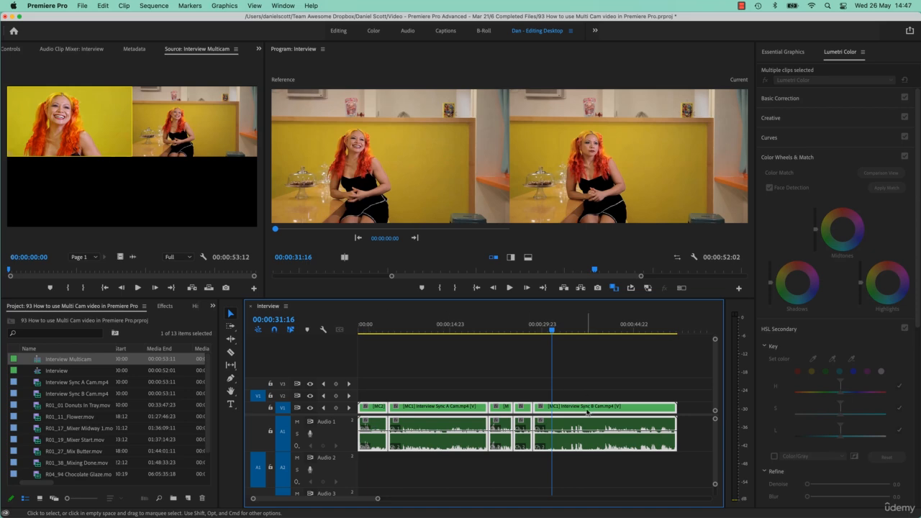
right_click(587, 410)
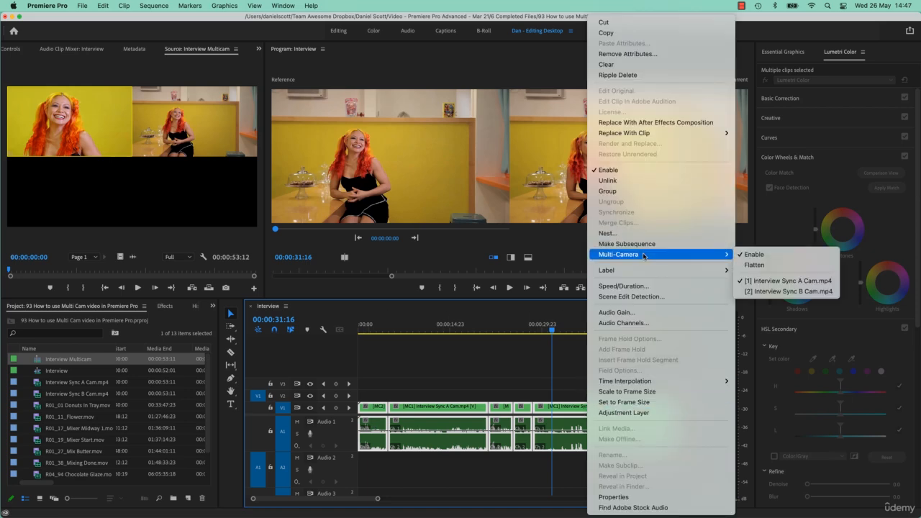
mouse_move(723, 254)
click(754, 263)
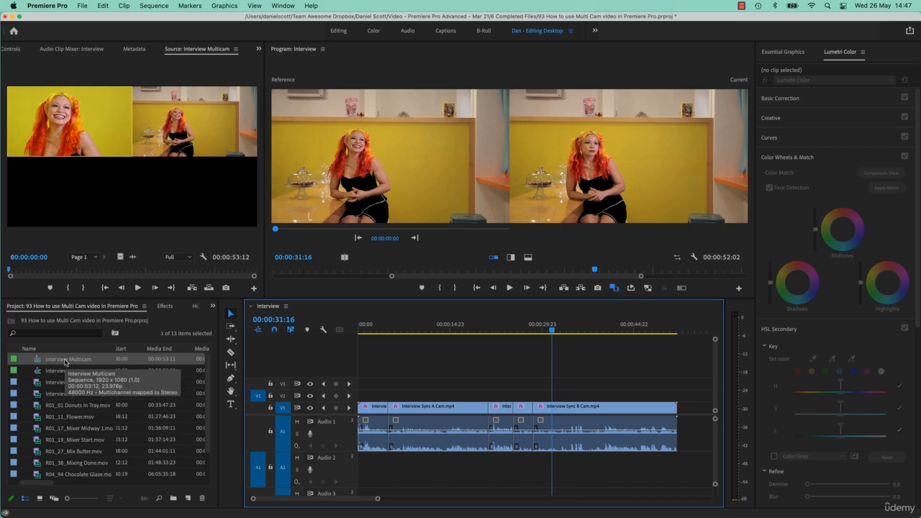
Step: Inspect the flattened camera clips by selecting them in the project and the Interview timeline
click(61, 371)
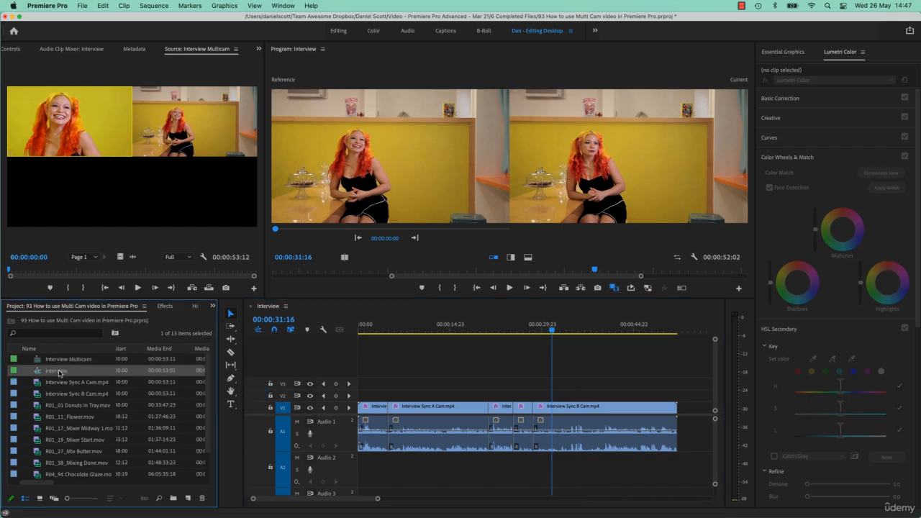
click(60, 387)
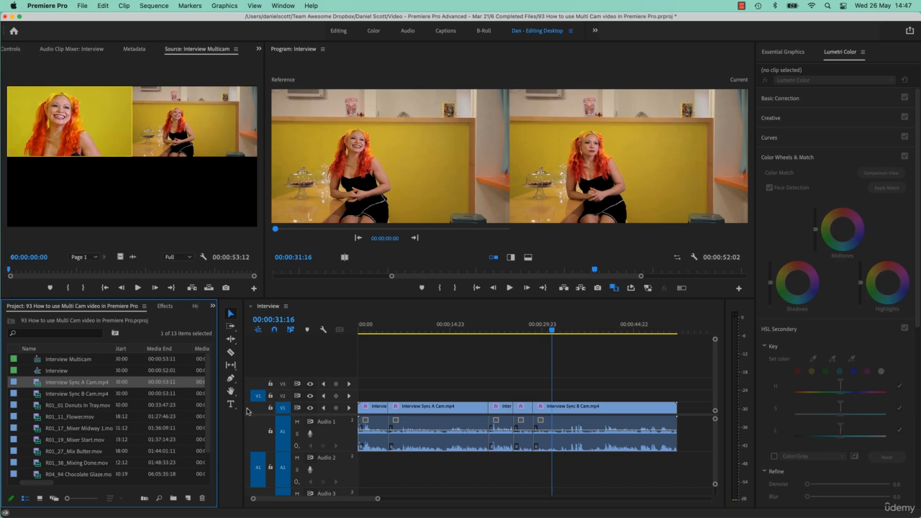
click(562, 407)
click(526, 407)
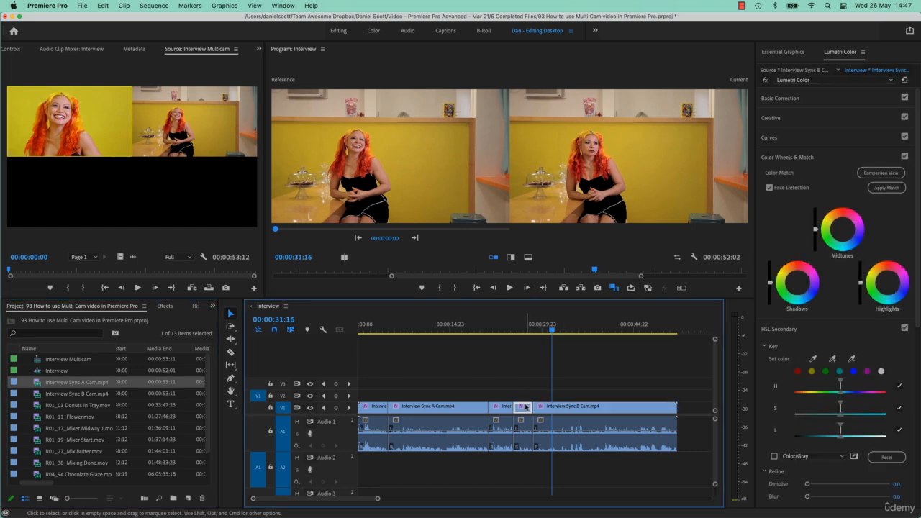
click(523, 328)
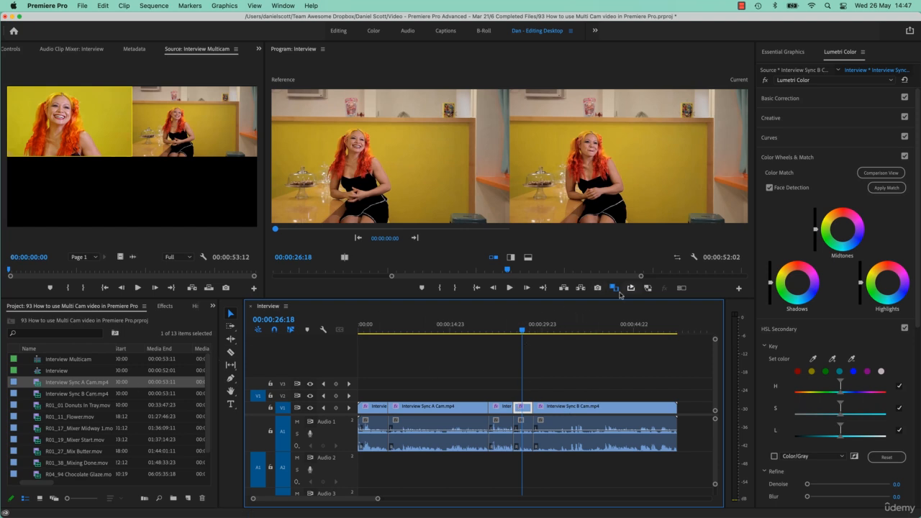
Step: Exit the comparison view and inspect the flattened Interview Sync B Cam clip at 00:00:32:22
click(682, 288)
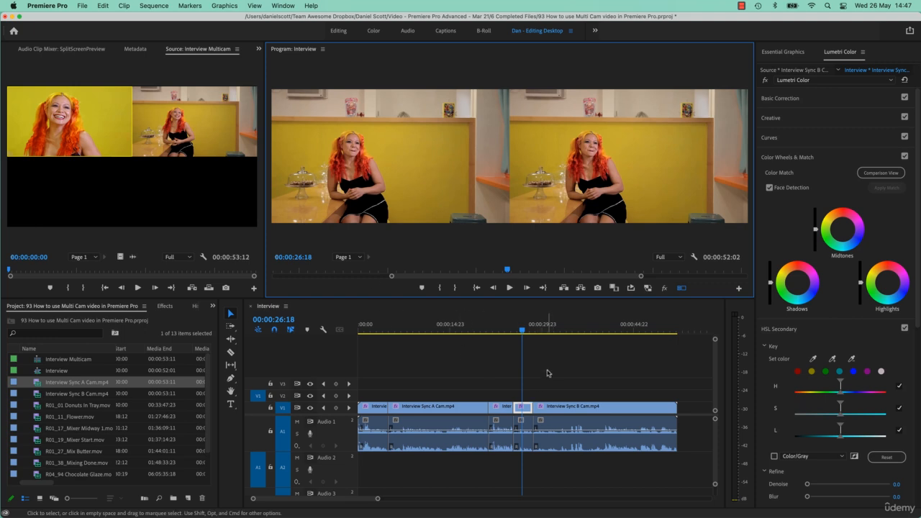
click(566, 407)
click(560, 331)
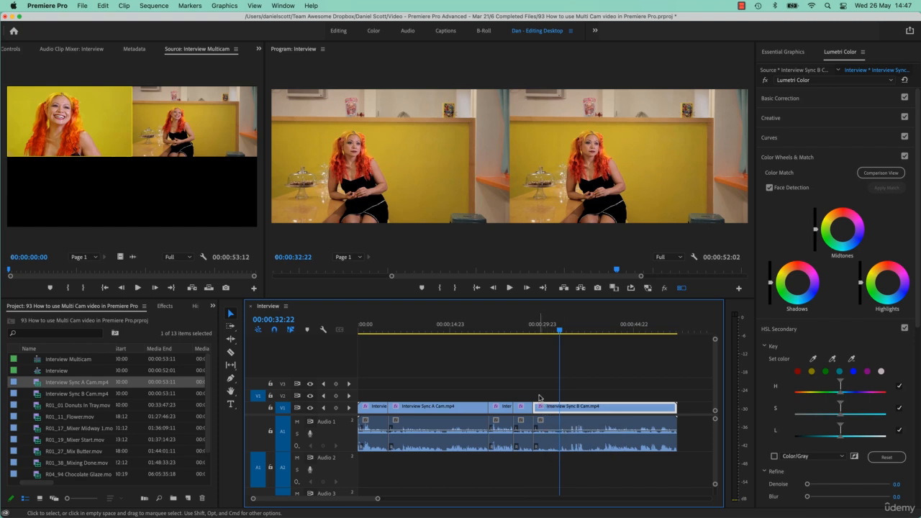
click(538, 383)
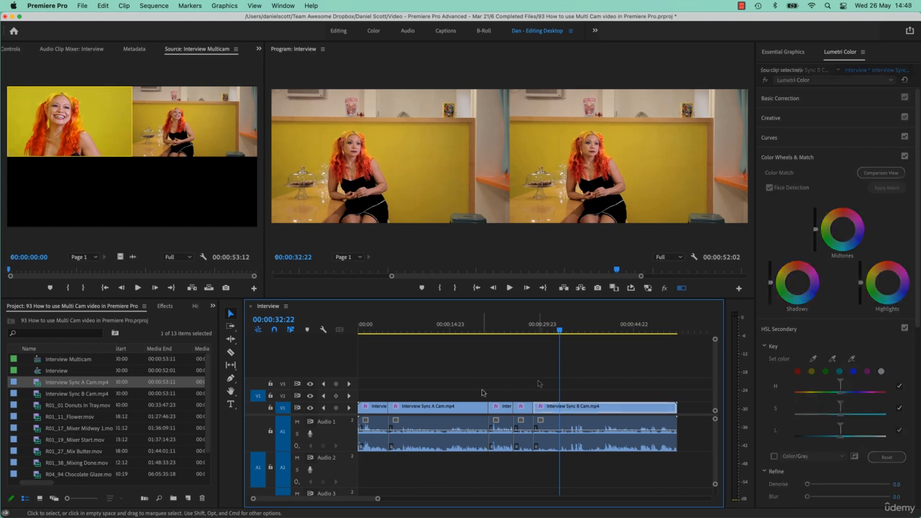